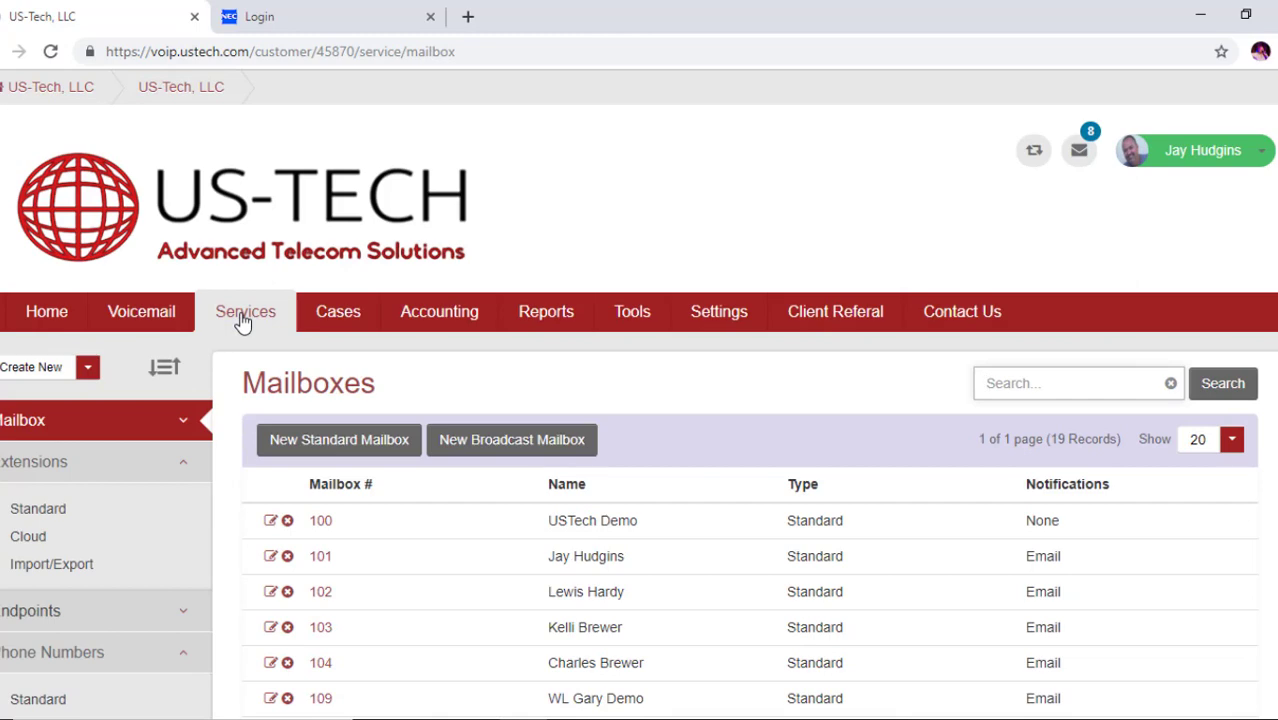
Start a new SIP trunk in the customer services and enter "401 Sip" as its description
{"action": "scroll", "coordinate": [639, 395], "scroll_direction": "down", "scroll_amount": 1}
{"action": "scroll", "coordinate": [639, 395], "scroll_direction": "down", "scroll_amount": 5}
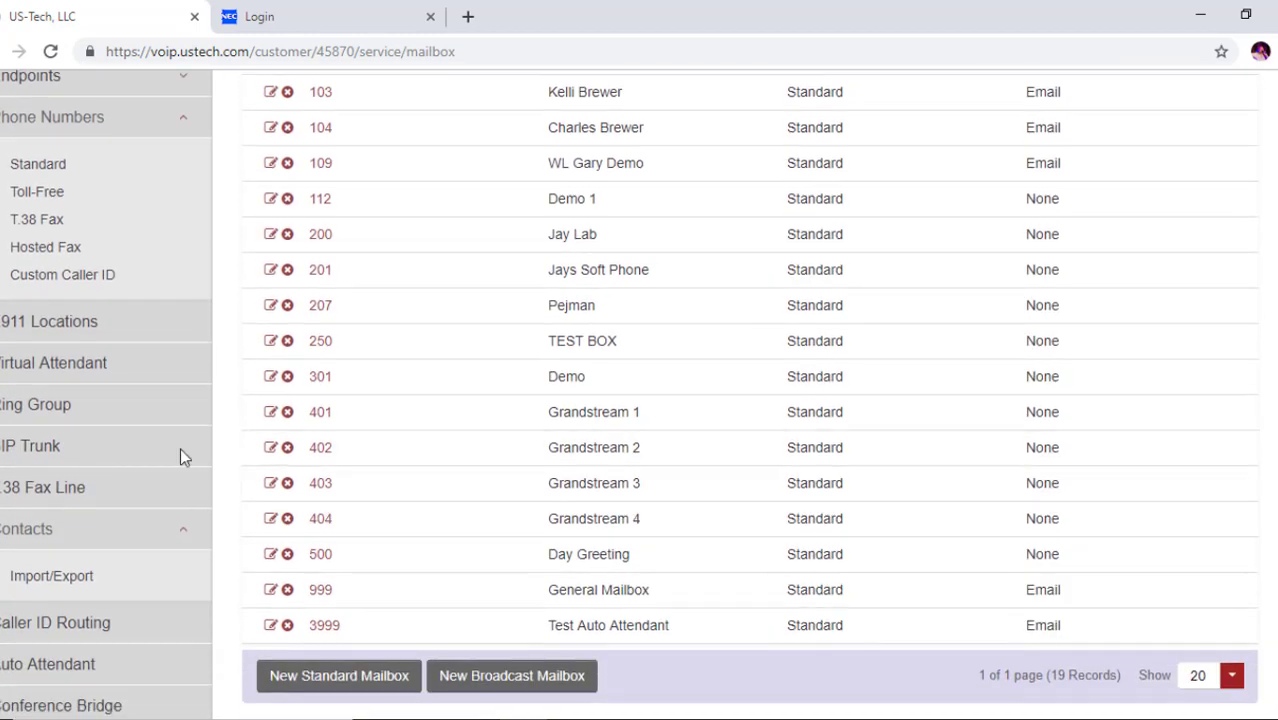
{"action": "left_click", "coordinate": [10, 452]}
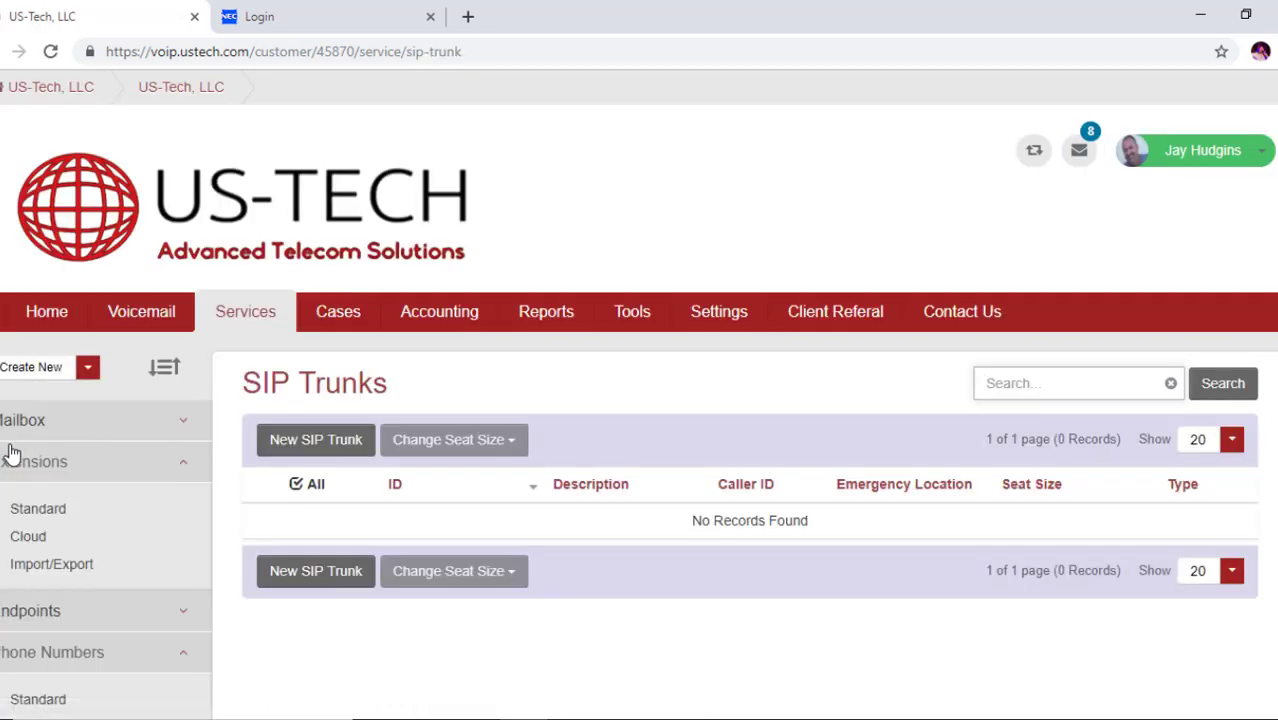
{"action": "left_click", "coordinate": [312, 448]}
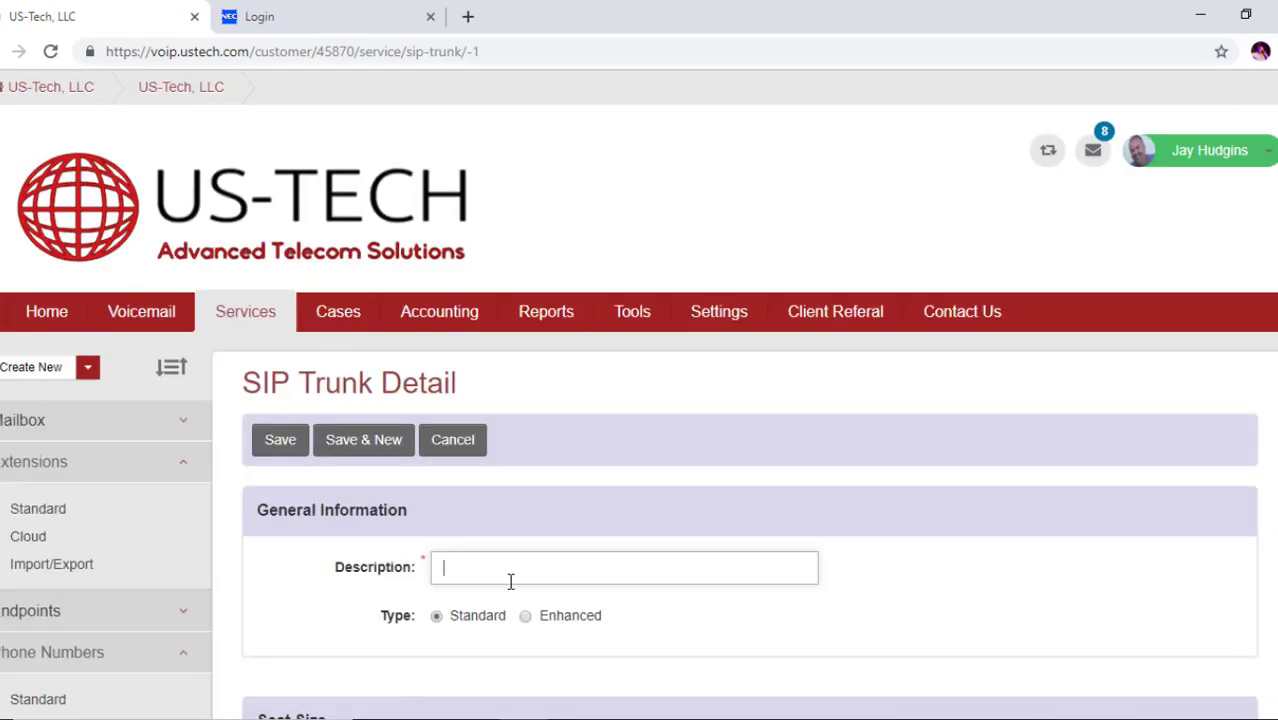
{"action": "type", "text": "40"}
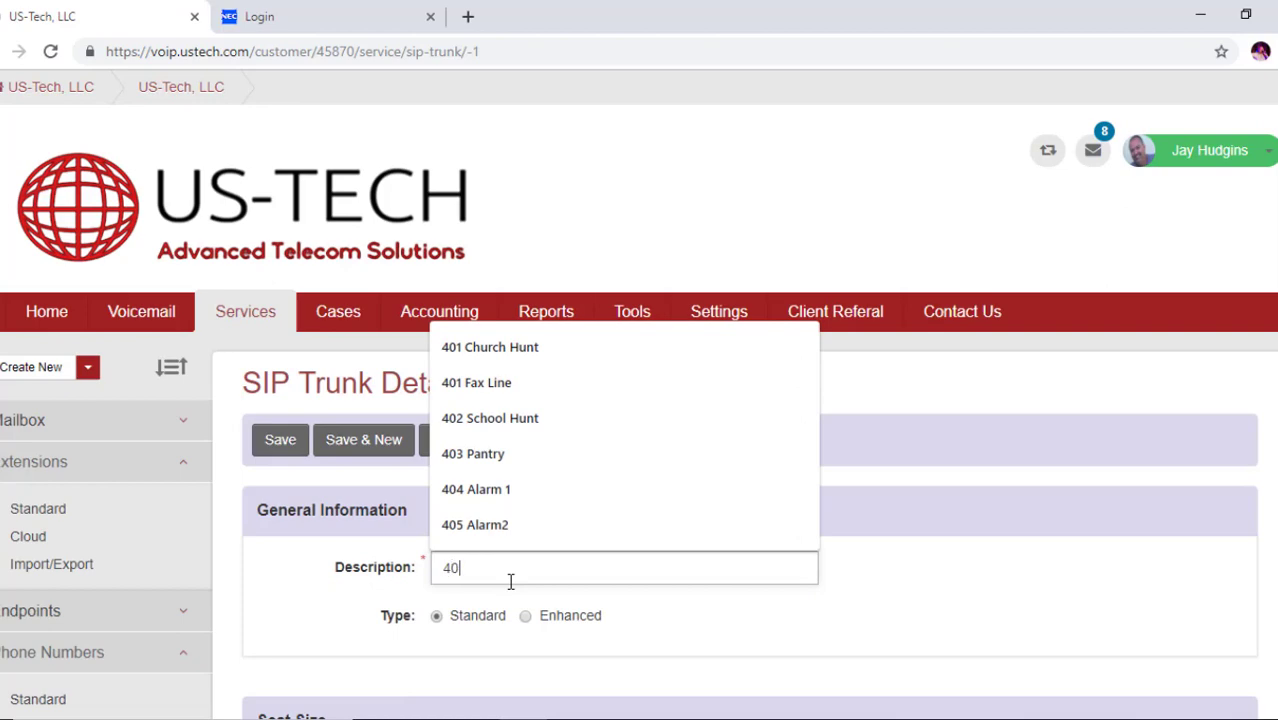
{"action": "type", "text": "1 Sip"}
Copy the SIP Registration Hostname from the new trunk's authentication settings
{"action": "scroll", "coordinate": [640, 400], "scroll_direction": "down", "scroll_amount": 9}
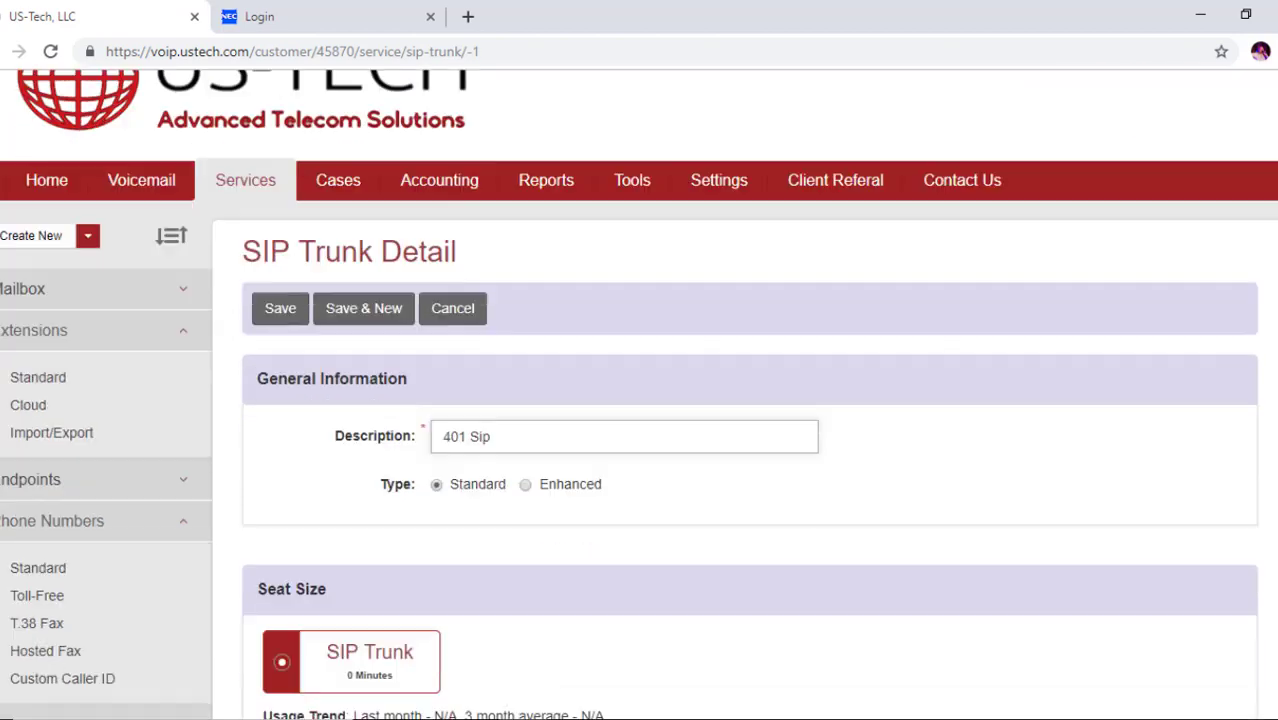
{"action": "scroll", "coordinate": [640, 400], "scroll_direction": "down", "scroll_amount": 1}
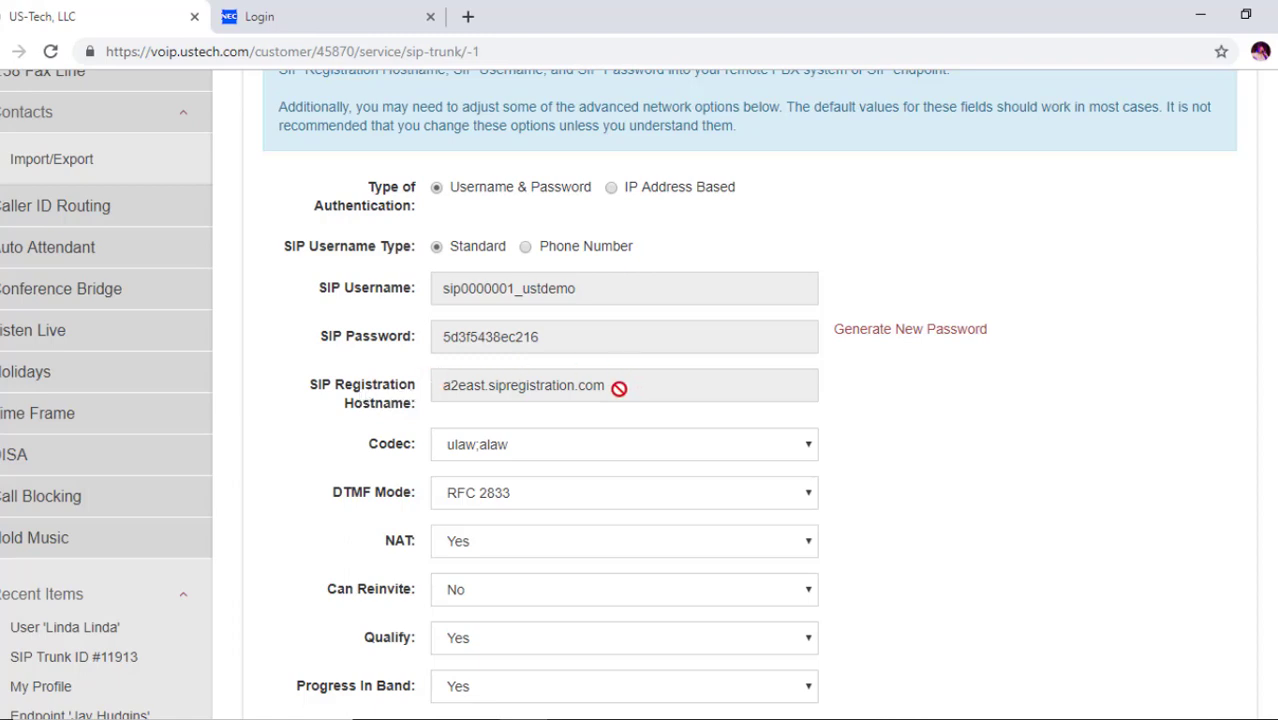
{"action": "left_click_drag", "start_coordinate": [619, 388], "coordinate": [430, 398]}
{"action": "key", "text": "ctrl+c"}
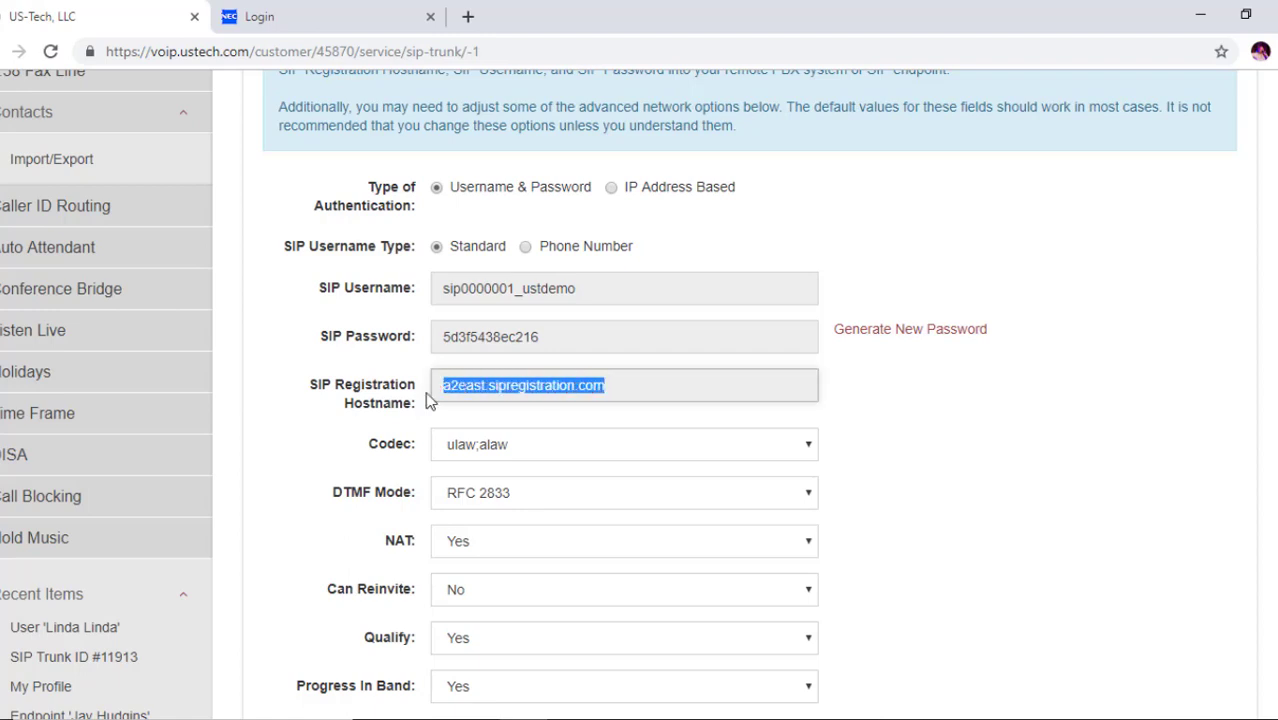
Open Command Prompt and ping a2east.sipregistration.com to look up the registration server's IP address, then minimize the window
{"action": "key", "text": "super"}
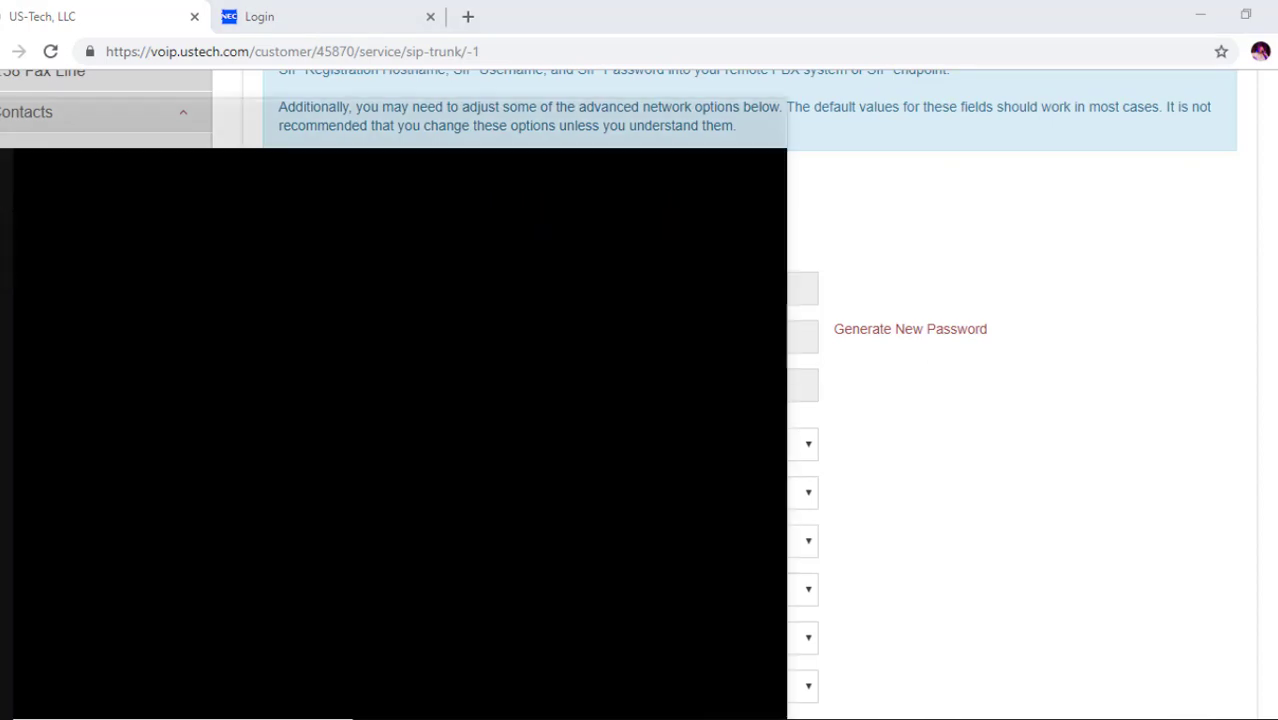
{"action": "type", "text": "cmd"}
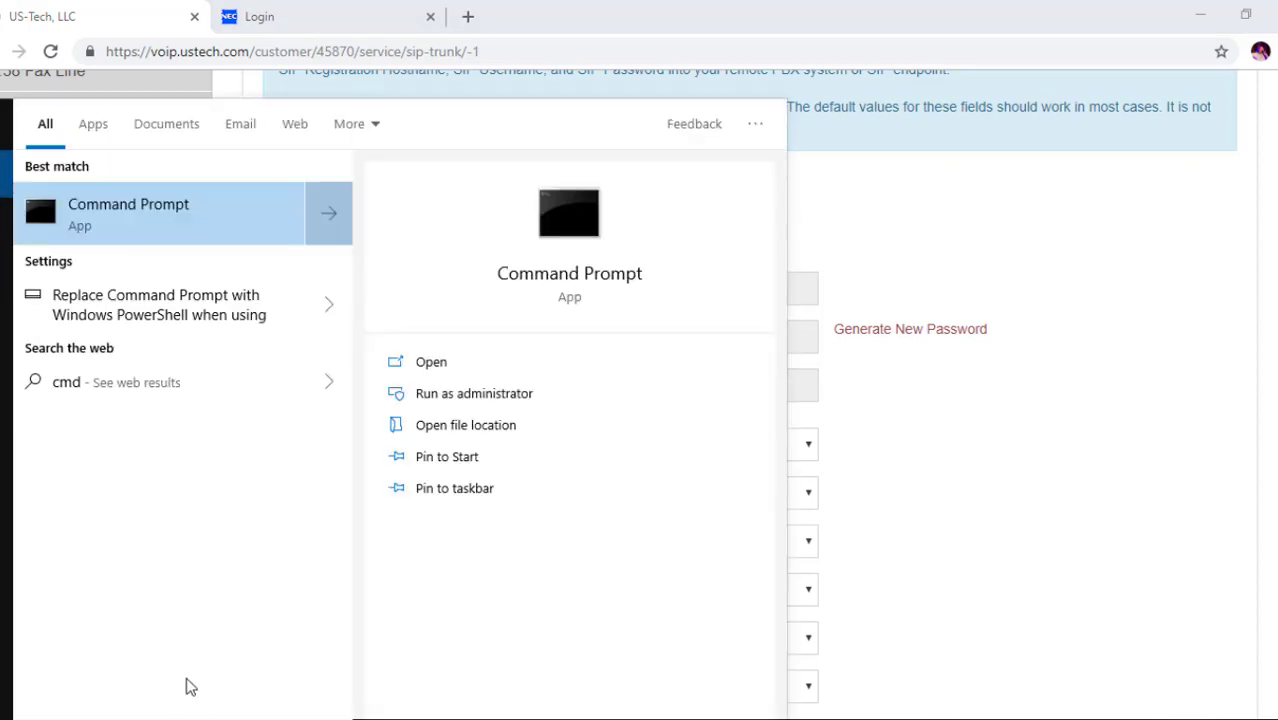
{"action": "left_click", "coordinate": [88, 209]}
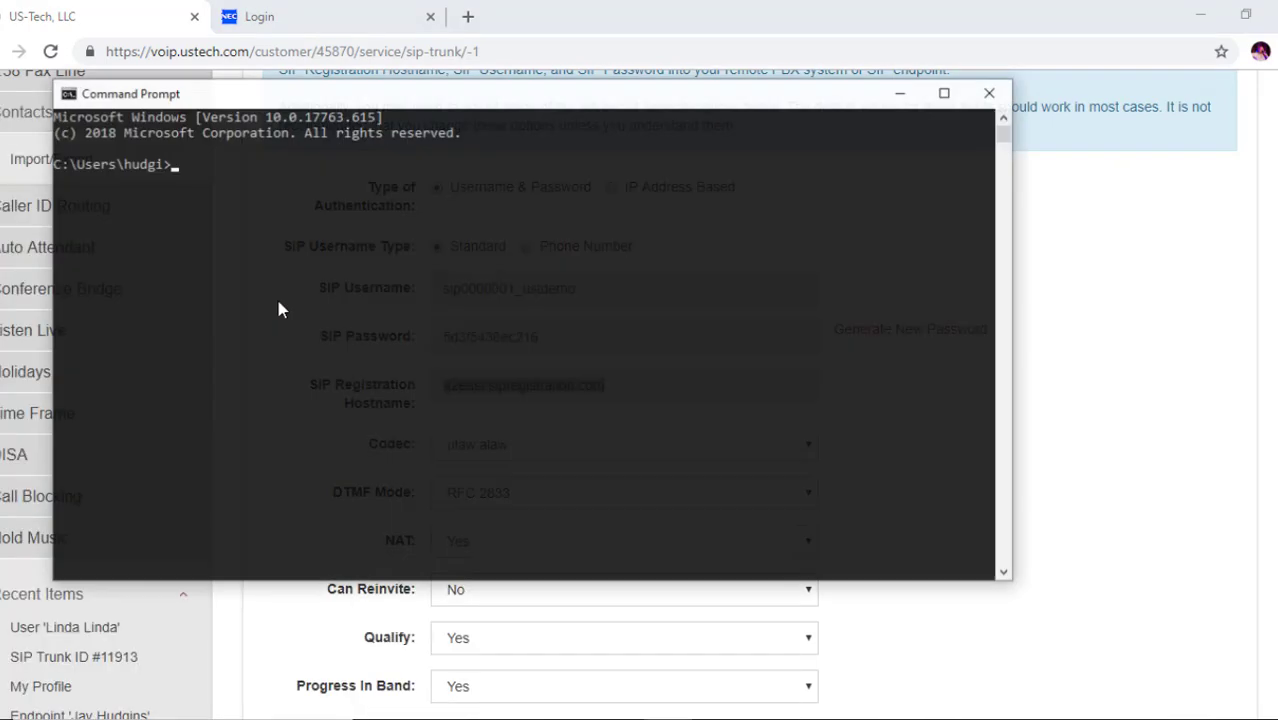
{"action": "type", "text": "pi"}
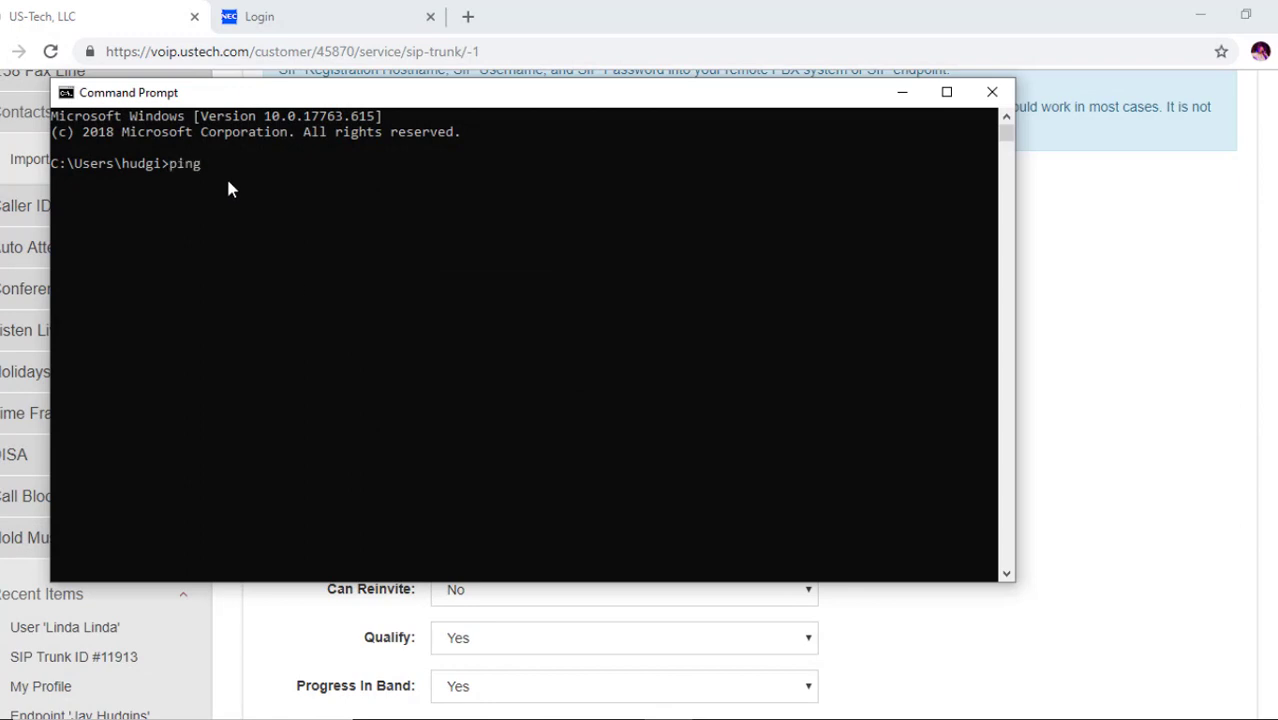
{"action": "type", "text": "ng"}
{"action": "key", "text": "ctrl+v"}
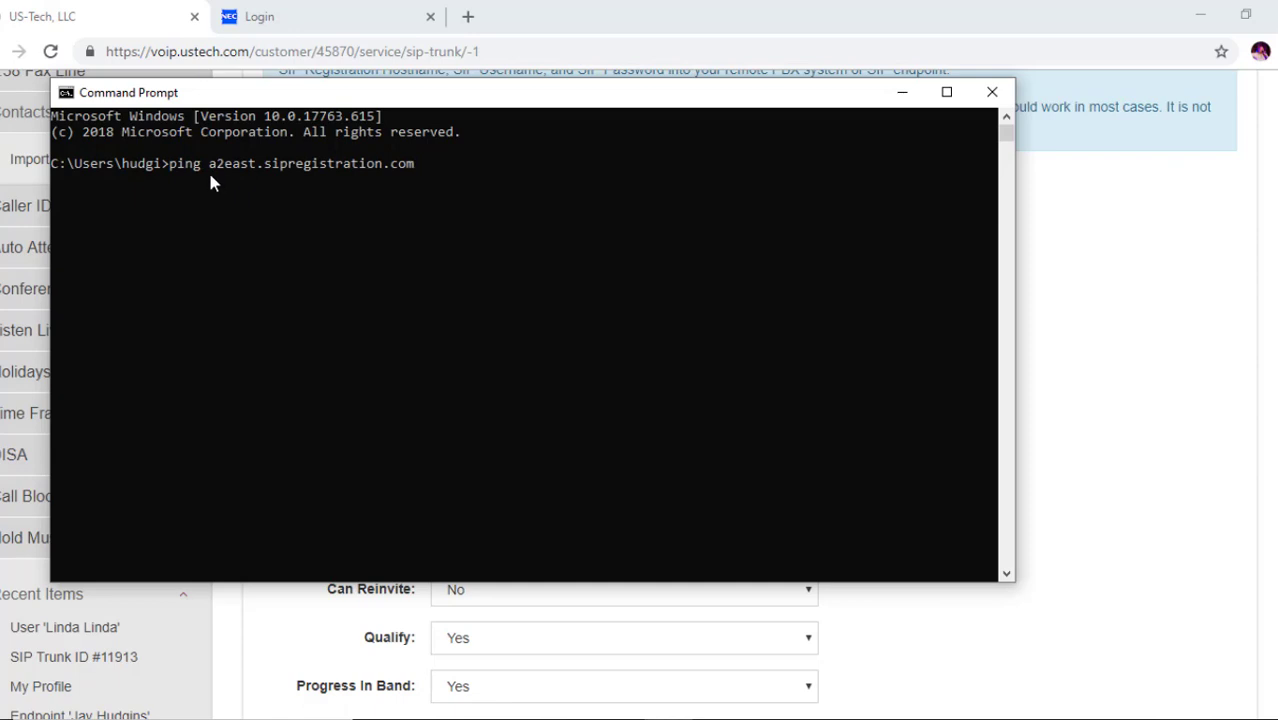
{"action": "key", "text": "Return"}
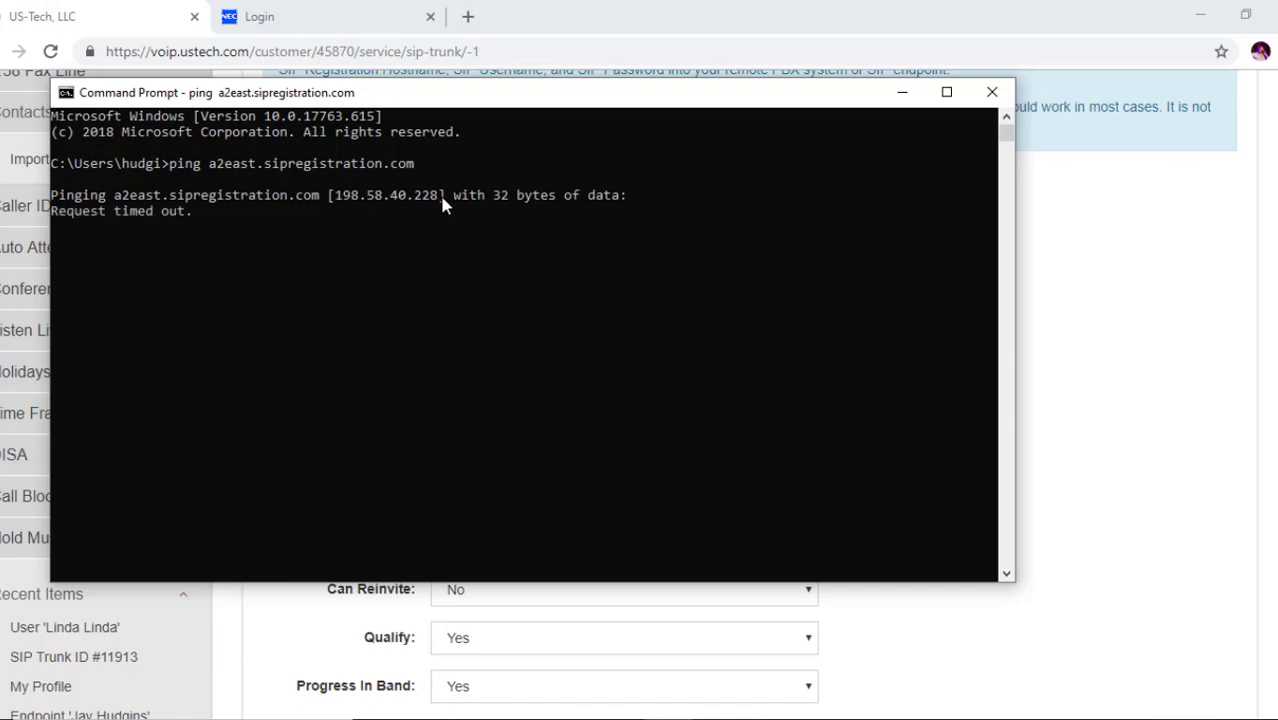
{"action": "left_click", "coordinate": [899, 94]}
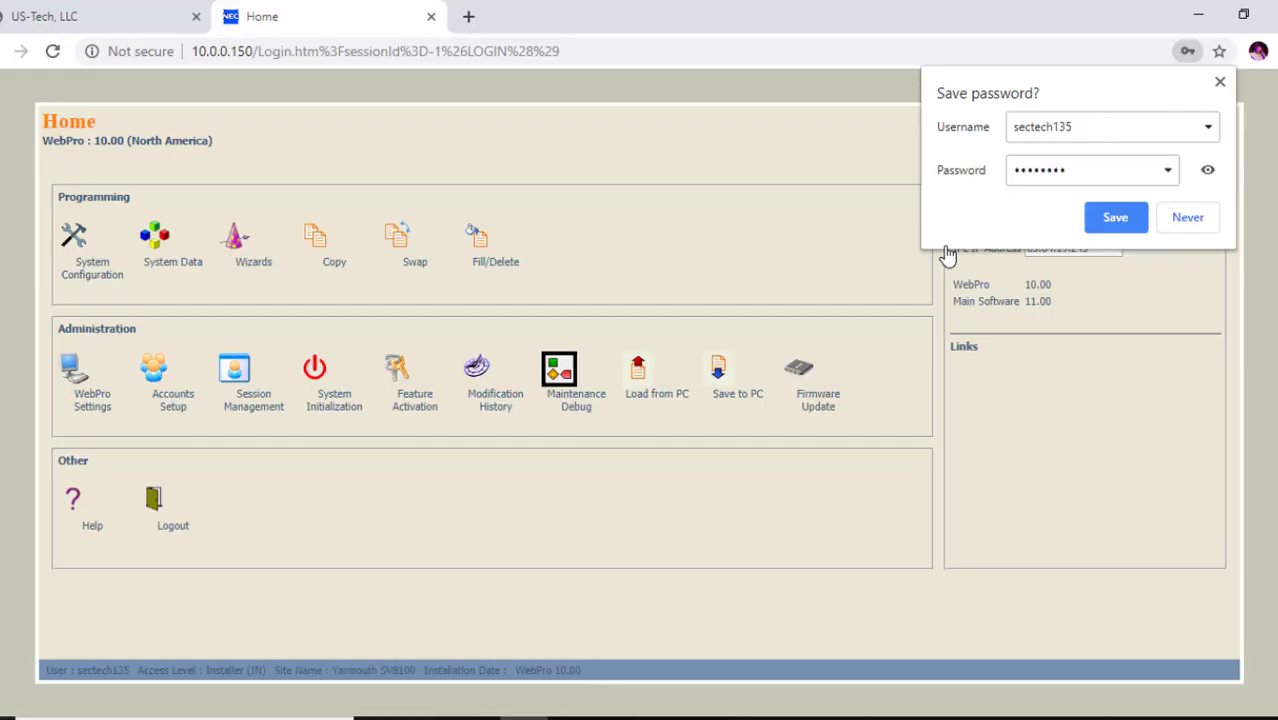
Review the registered feature licenses under Feature Activation in NEC WebPro and return to its home page
{"action": "left_click", "coordinate": [405, 403]}
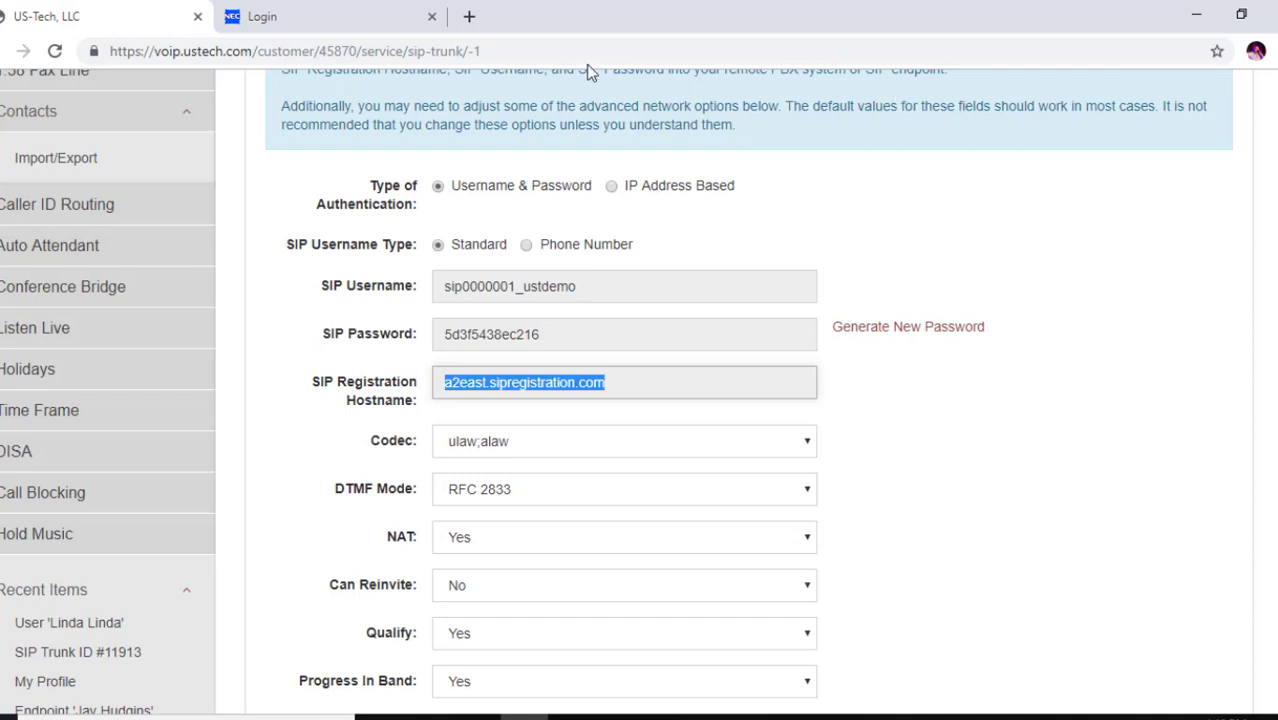
{"action": "left_click", "coordinate": [295, 22]}
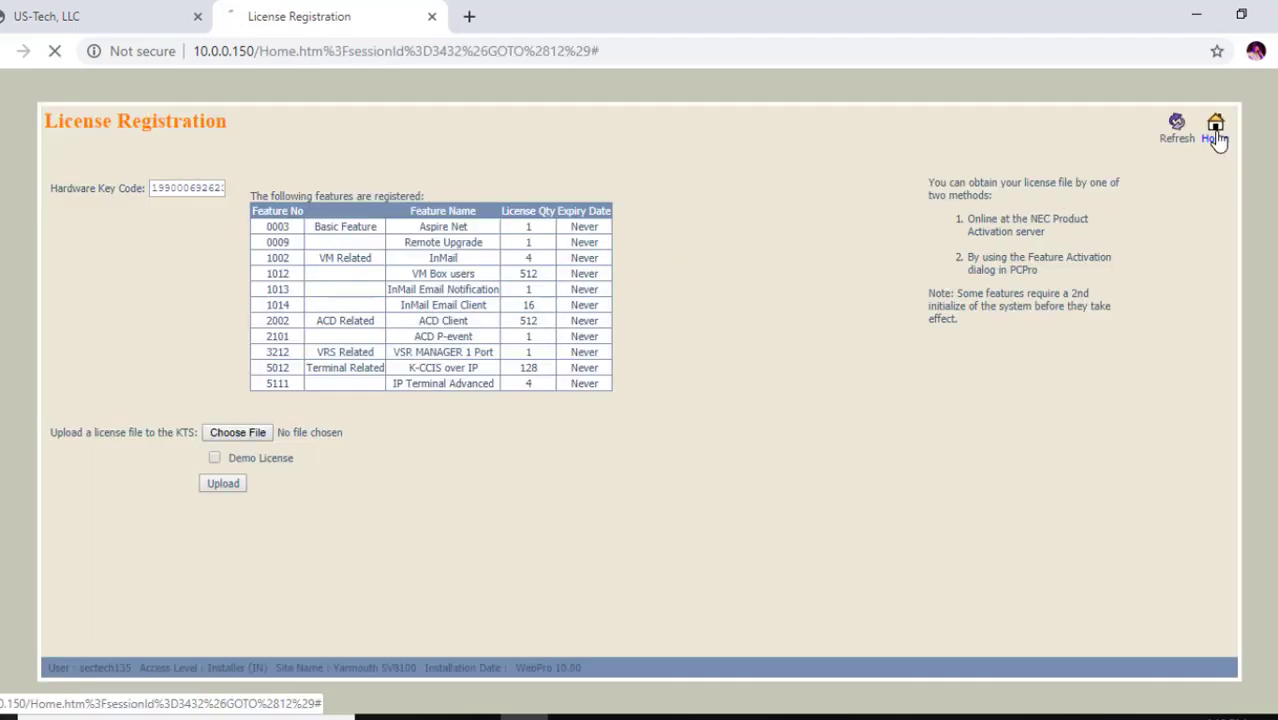
{"action": "left_click", "coordinate": [1215, 132]}
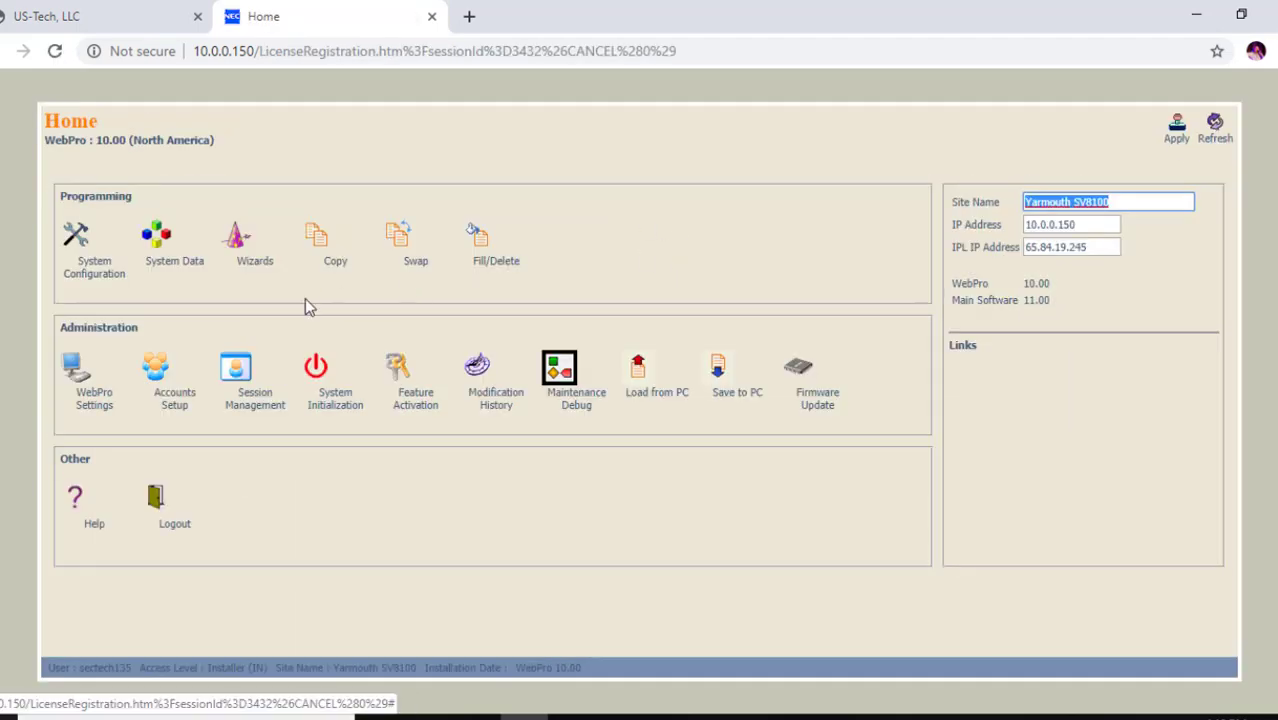
Set DSP resource 002 to "Used for IP trunks" in System Data program 10-19, IPL DSP Resource Selection
{"action": "left_click", "coordinate": [163, 250]}
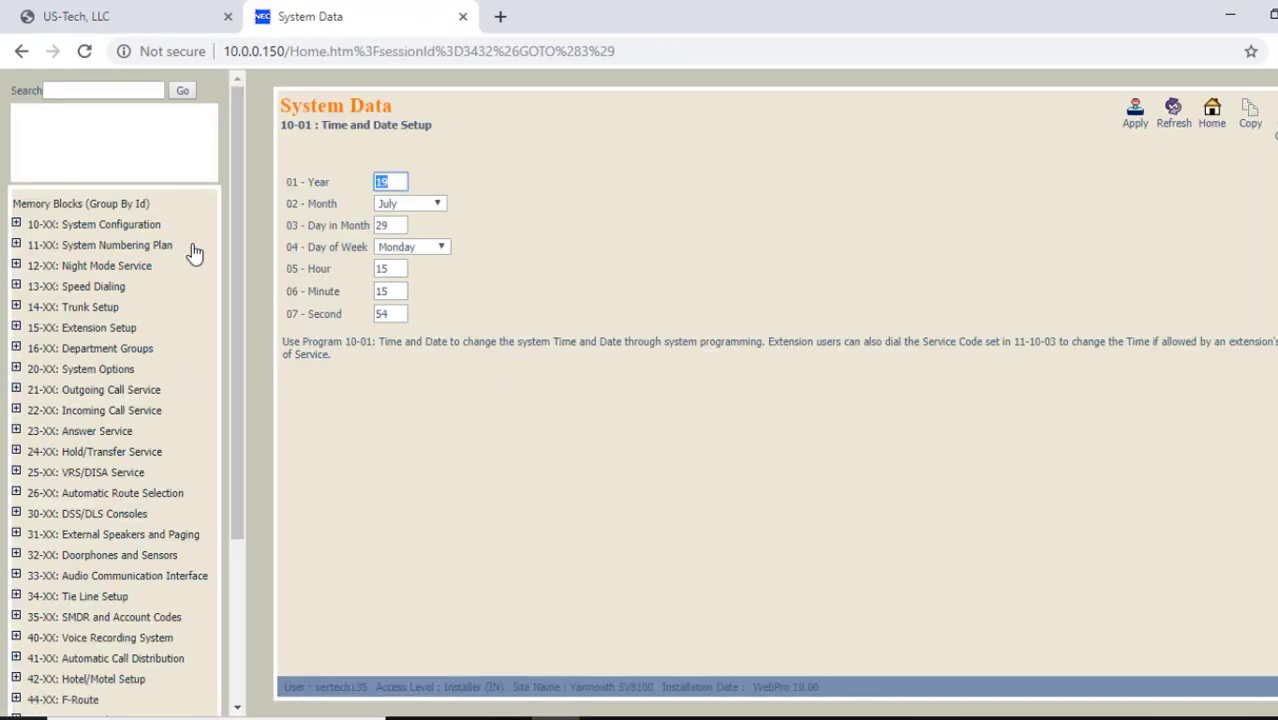
{"action": "left_click", "coordinate": [118, 225]}
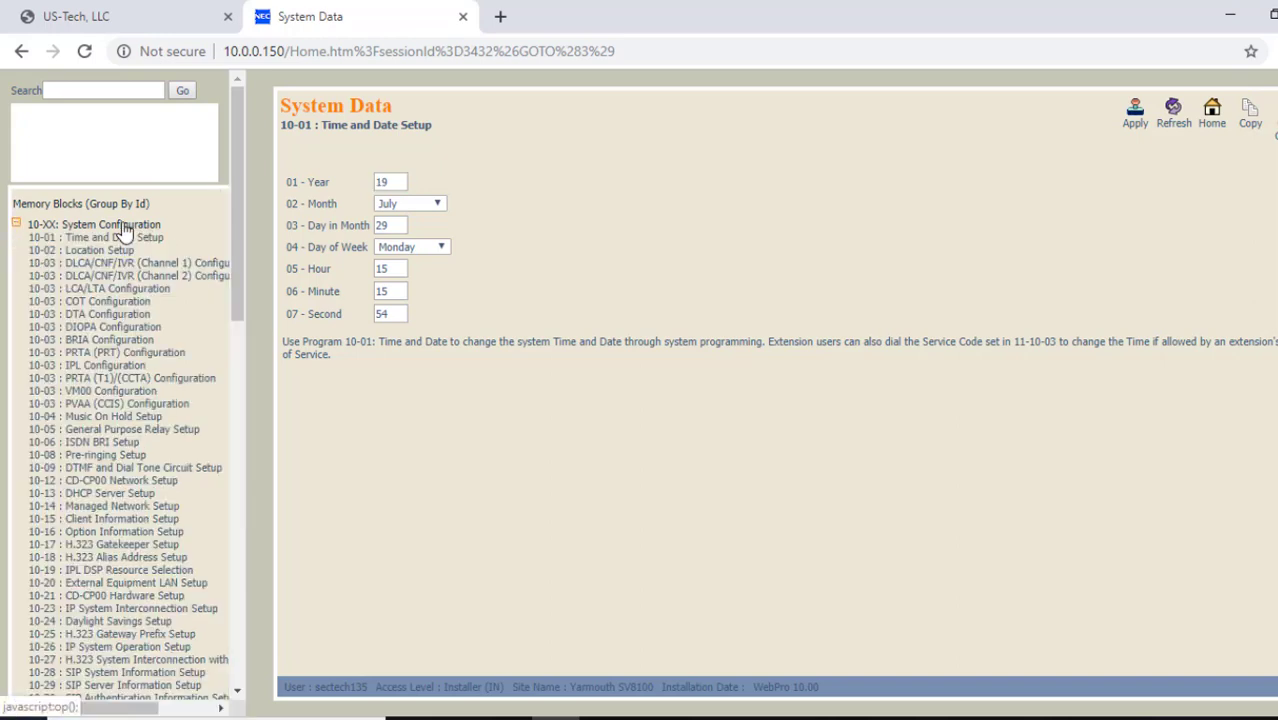
{"action": "left_click", "coordinate": [90, 572]}
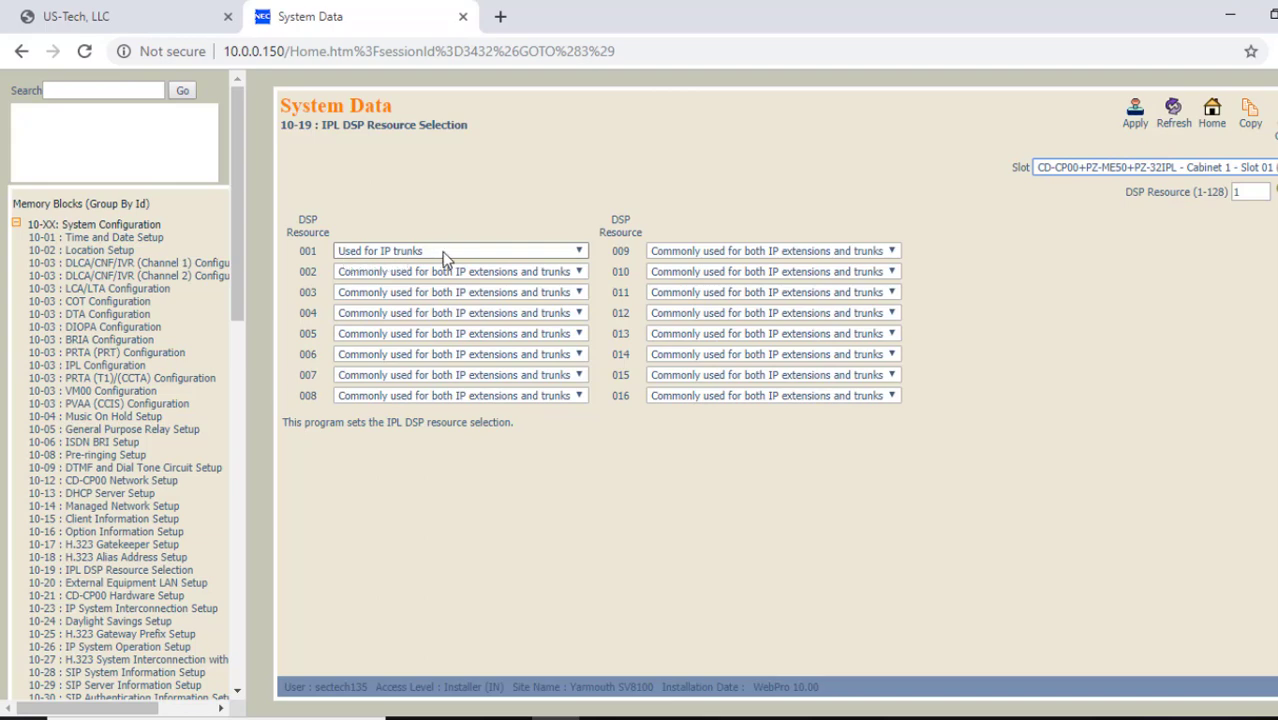
{"action": "left_click", "coordinate": [580, 272]}
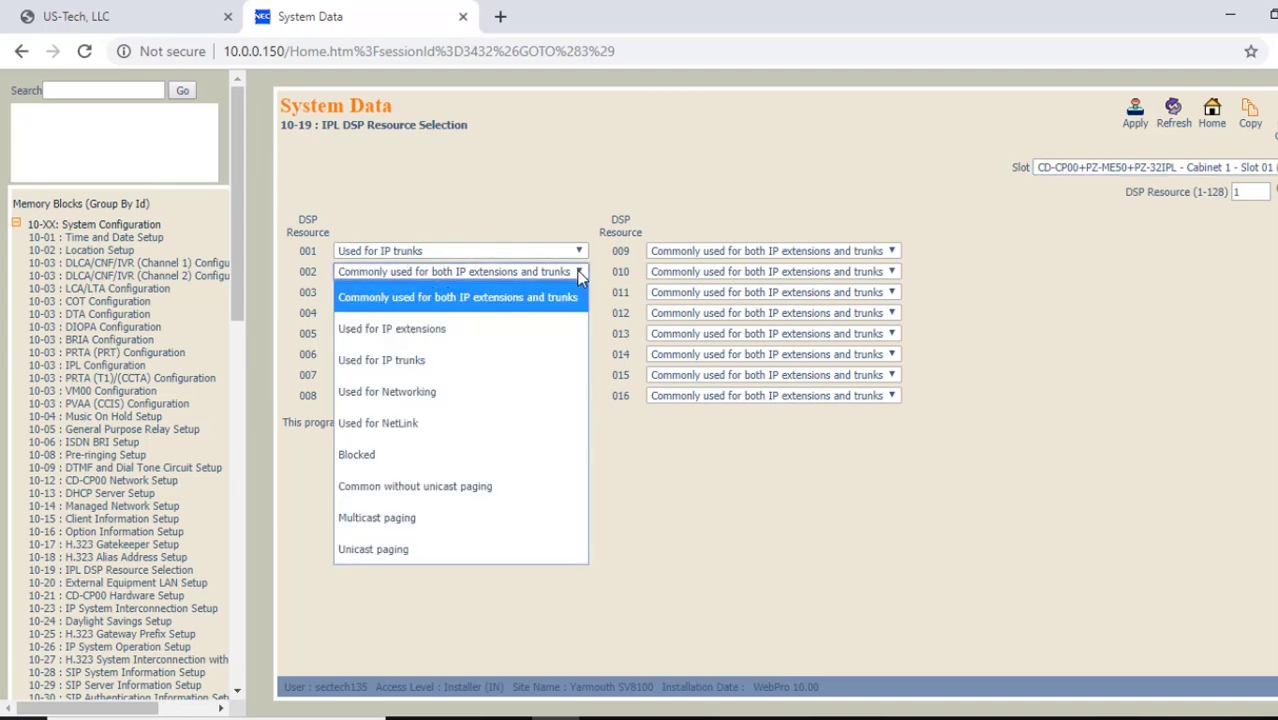
{"action": "left_click", "coordinate": [402, 361]}
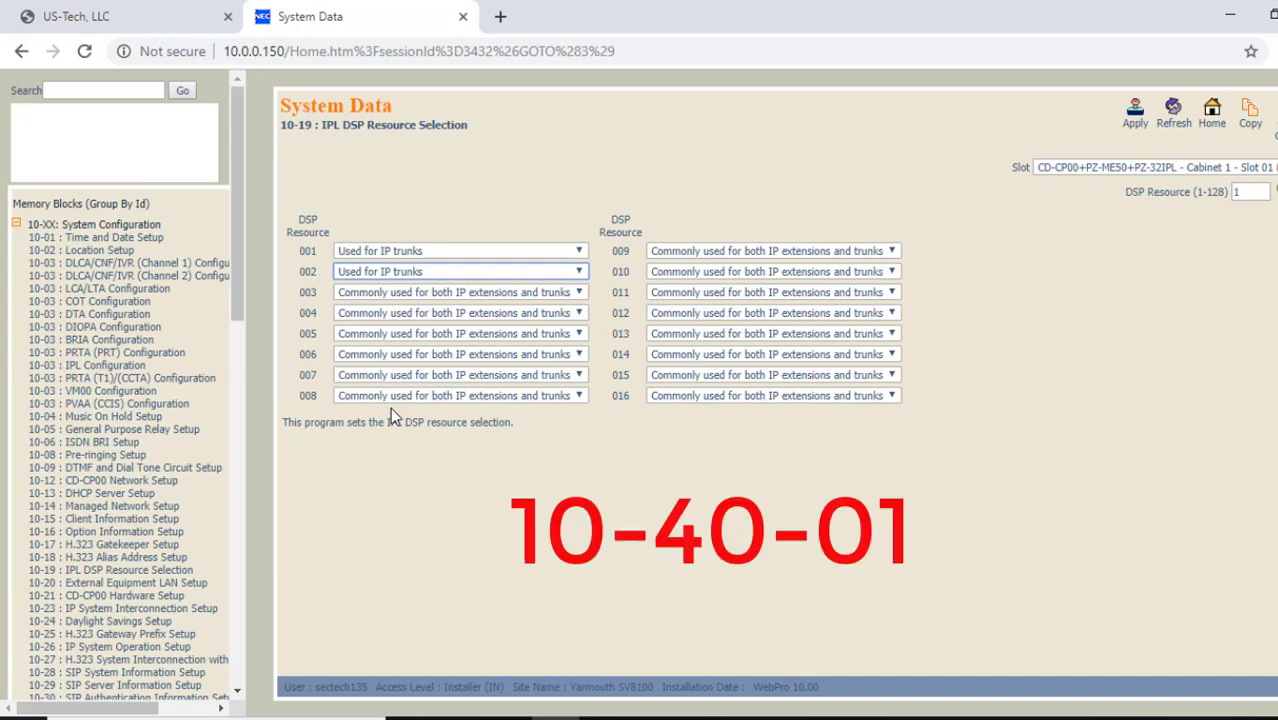
Examine the IP trunk availability, trunk port count options and CCISoIP port count in program 10-40, IP Trunk Availability
{"action": "left_click_drag", "start_coordinate": [236, 289], "coordinate": [250, 433]}
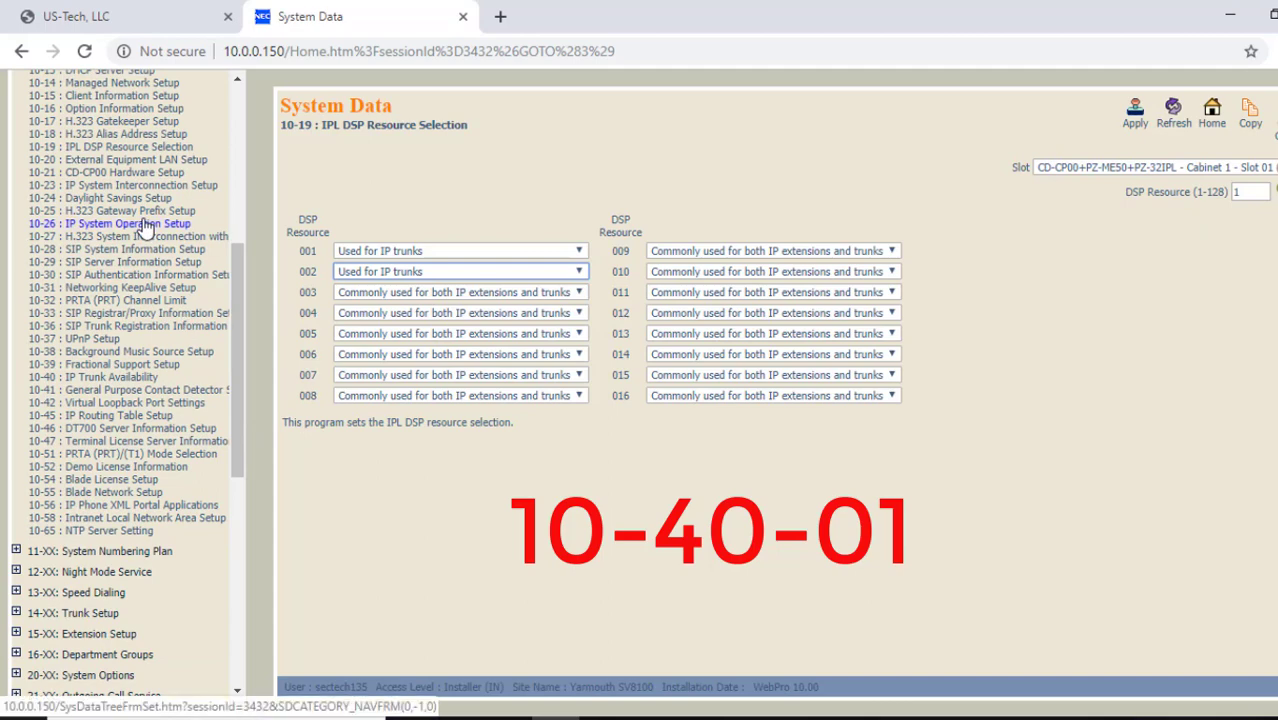
{"action": "left_click", "coordinate": [92, 379]}
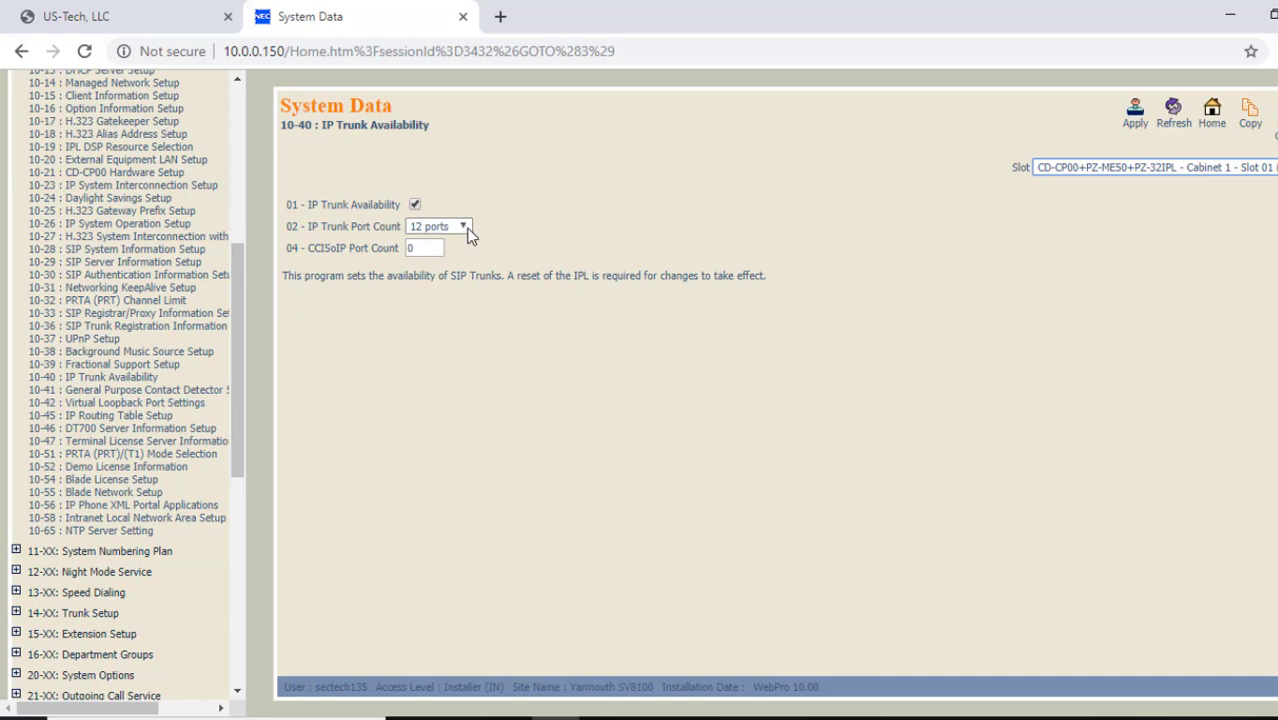
{"action": "left_click", "coordinate": [464, 228]}
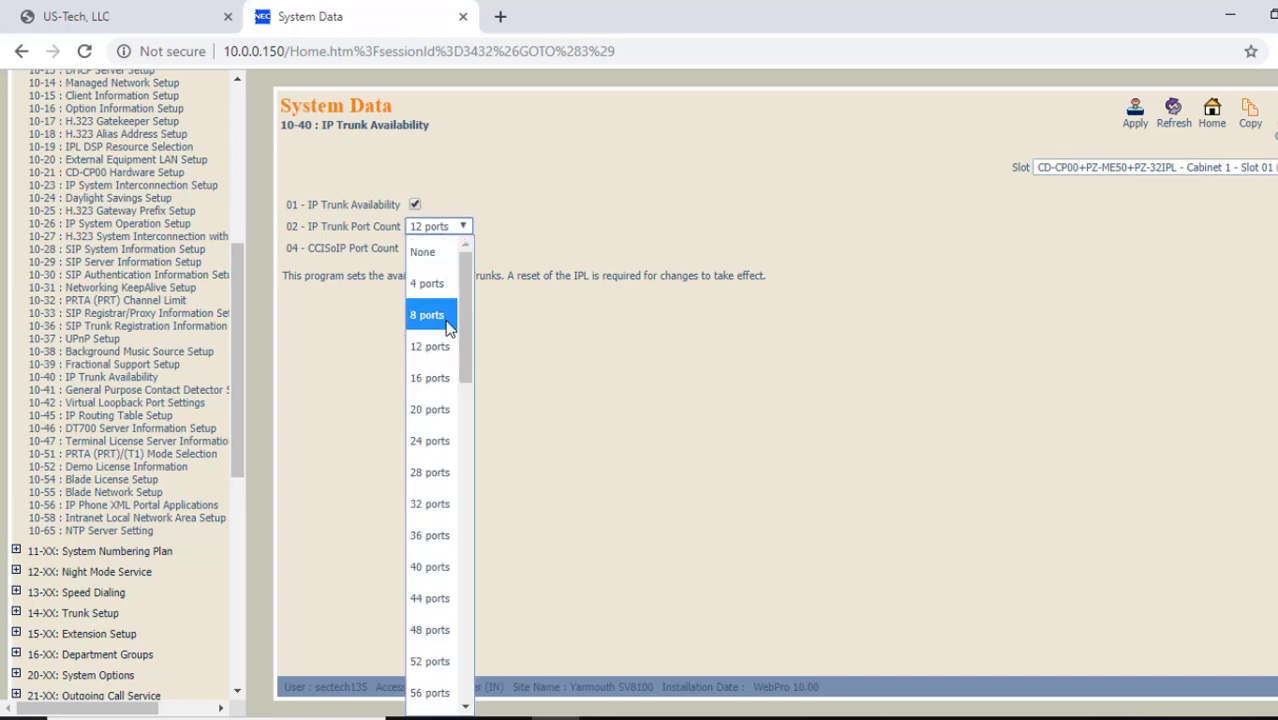
{"action": "left_click", "coordinate": [425, 229]}
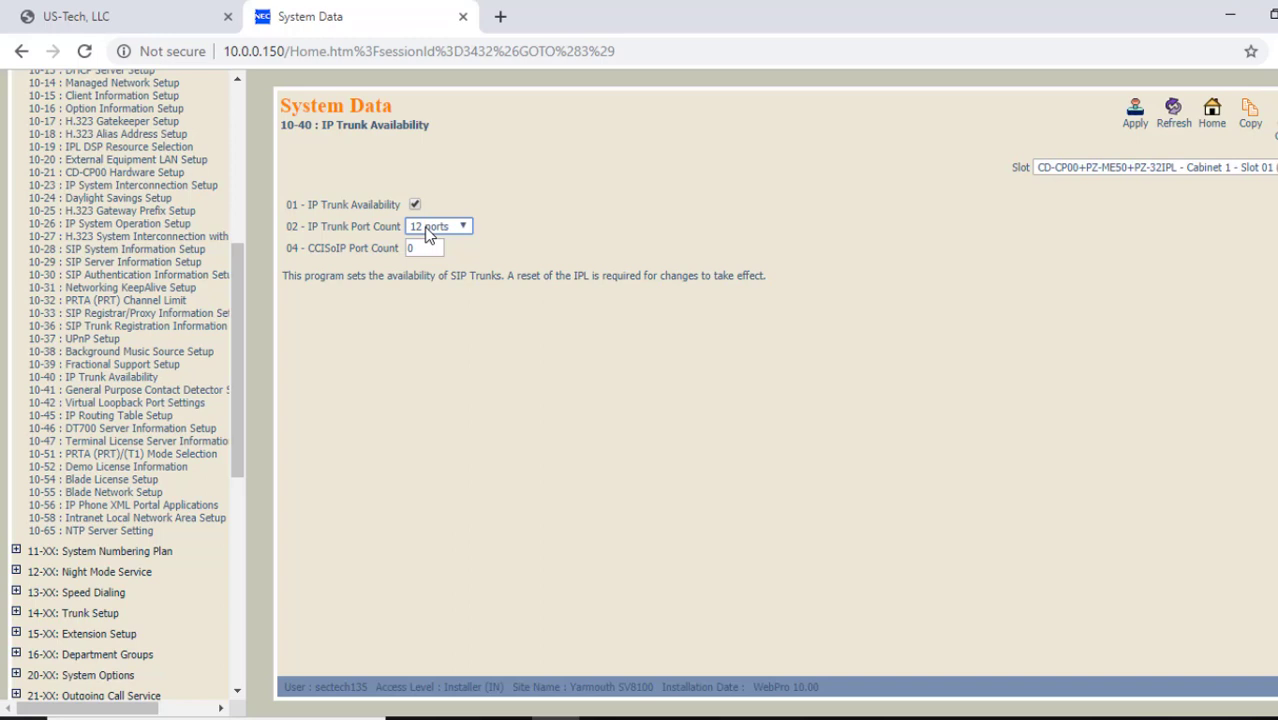
{"action": "left_click", "coordinate": [412, 250]}
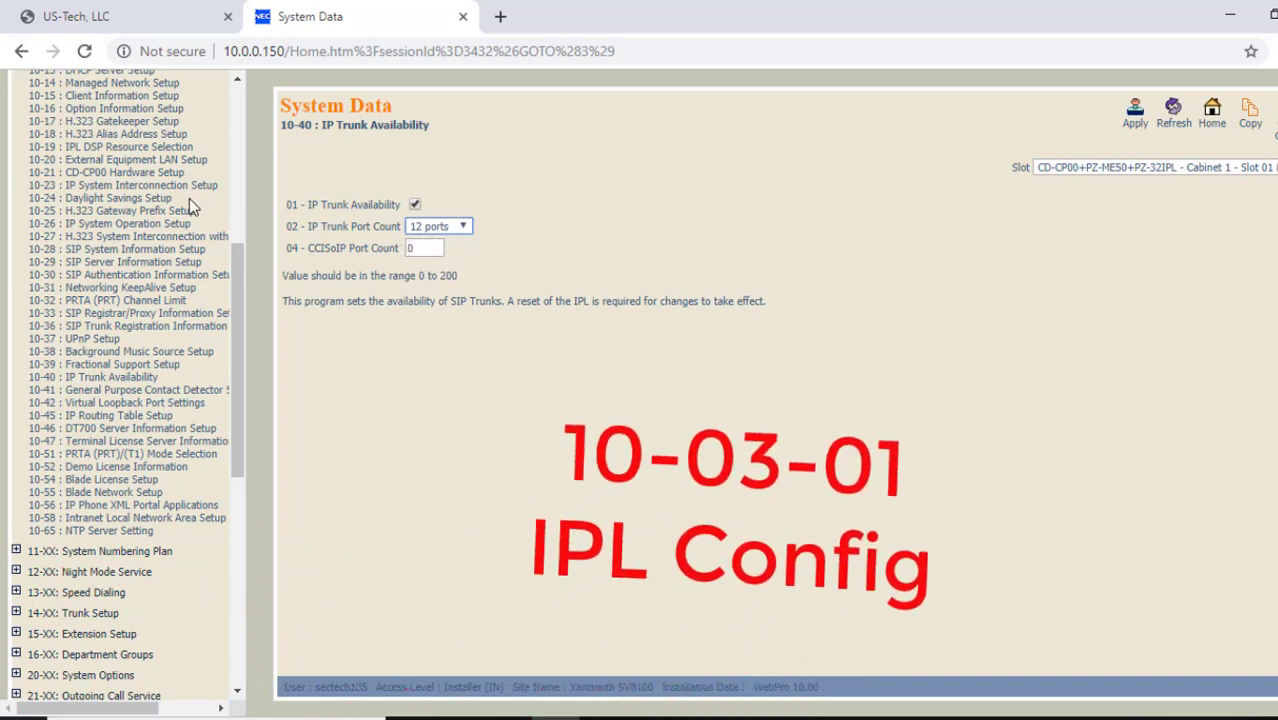
Check the trunk port assignments in program 10-03, IPL Configuration, and the installed blades under System Configuration
{"action": "left_click_drag", "start_coordinate": [240, 356], "coordinate": [247, 162]}
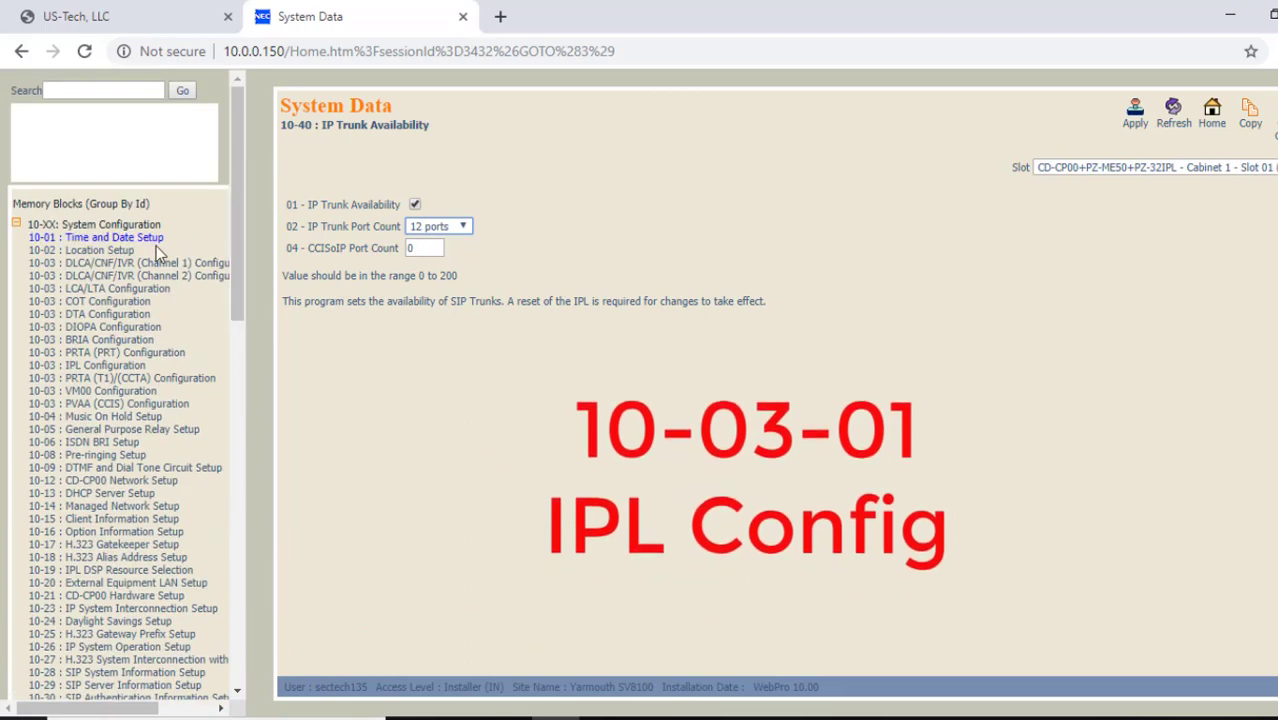
{"action": "left_click", "coordinate": [92, 368]}
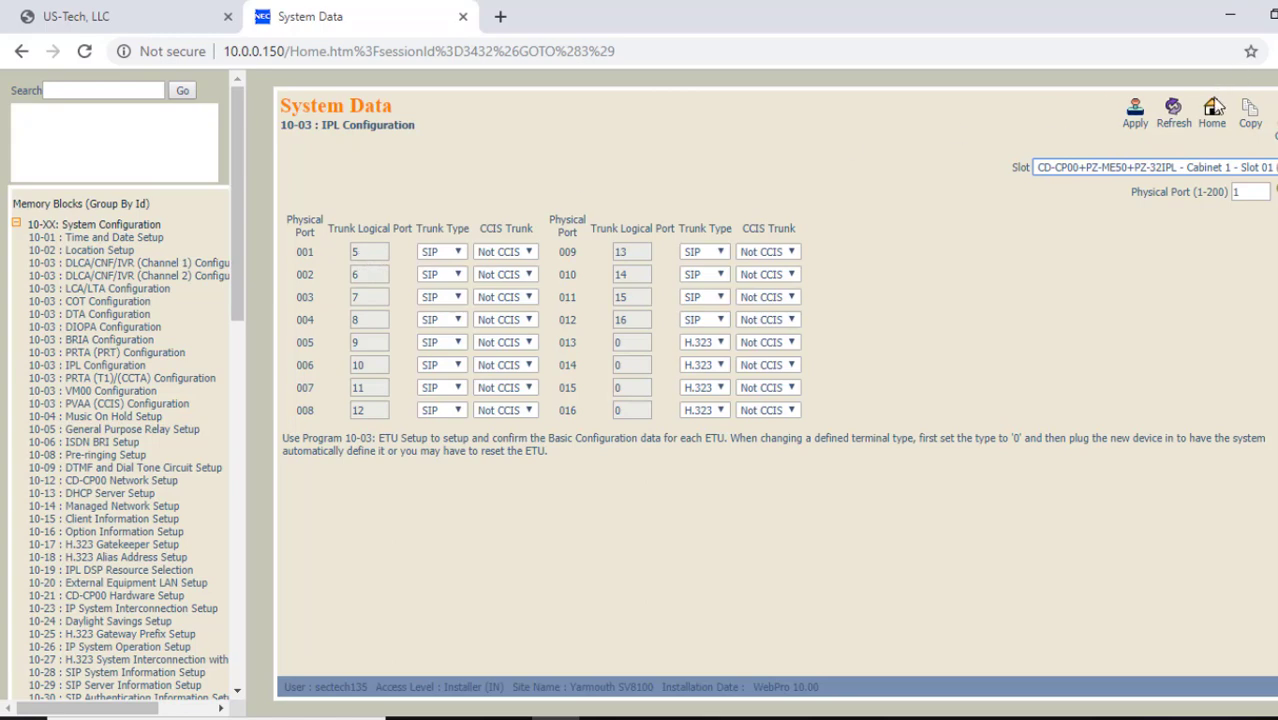
{"action": "left_click", "coordinate": [1212, 120]}
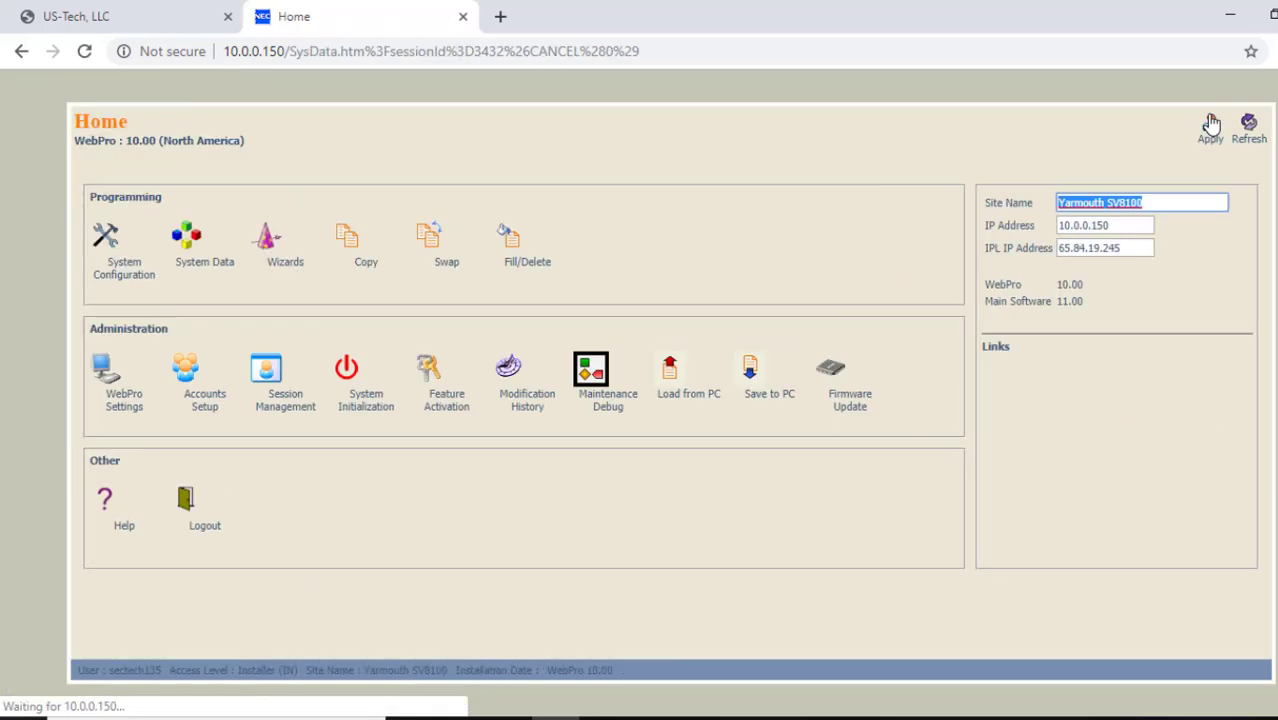
{"action": "left_click", "coordinate": [120, 270]}
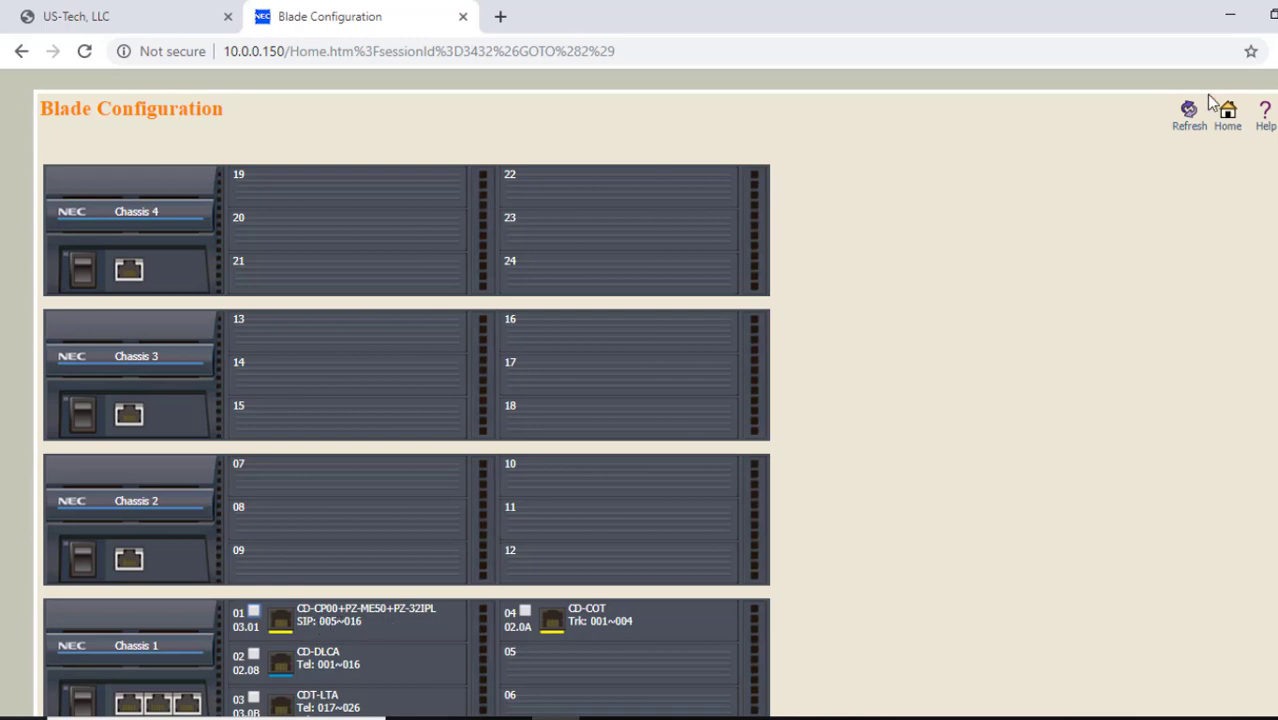
Return to program 10-03, IPL Configuration, and select SIP as the trunk type of physical port 001
{"action": "left_click", "coordinate": [1230, 115]}
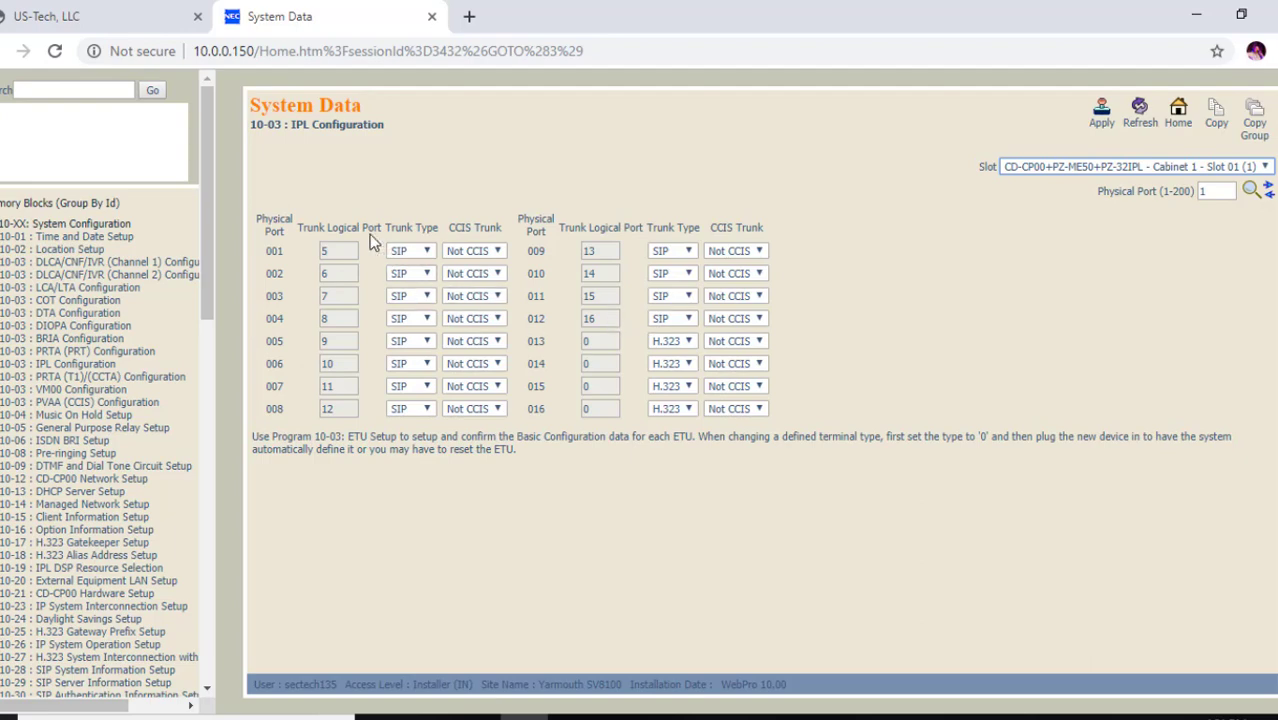
{"action": "left_click", "coordinate": [426, 252]}
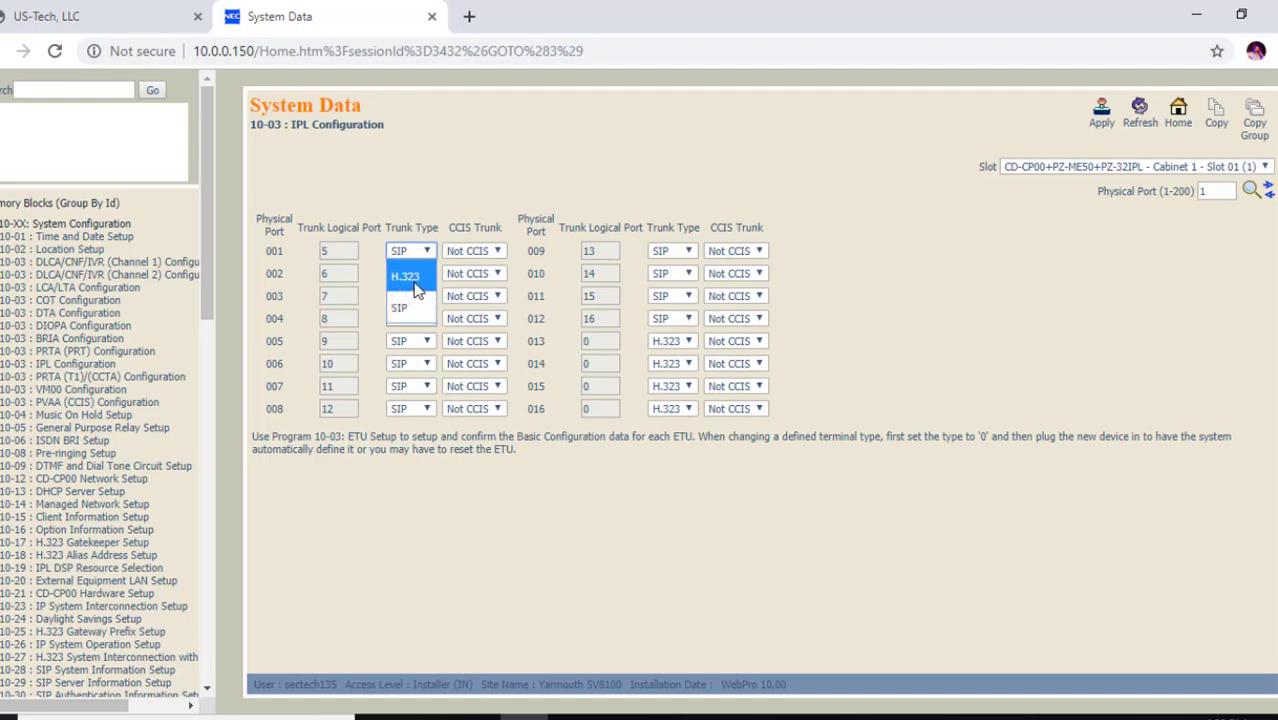
{"action": "left_click", "coordinate": [402, 309]}
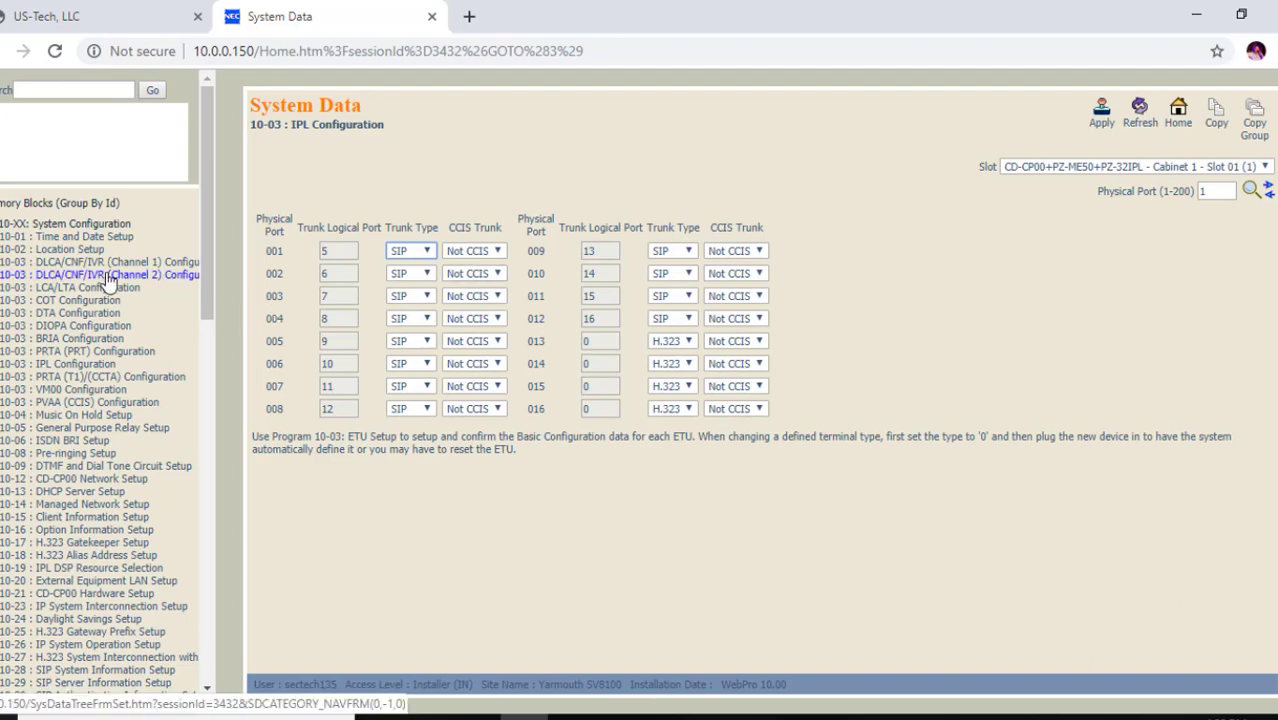
Review the gateway, NAPT router, IPL IP address and DNS settings in program 10-12, CD-CP00 Network Setup
{"action": "left_click", "coordinate": [50, 480]}
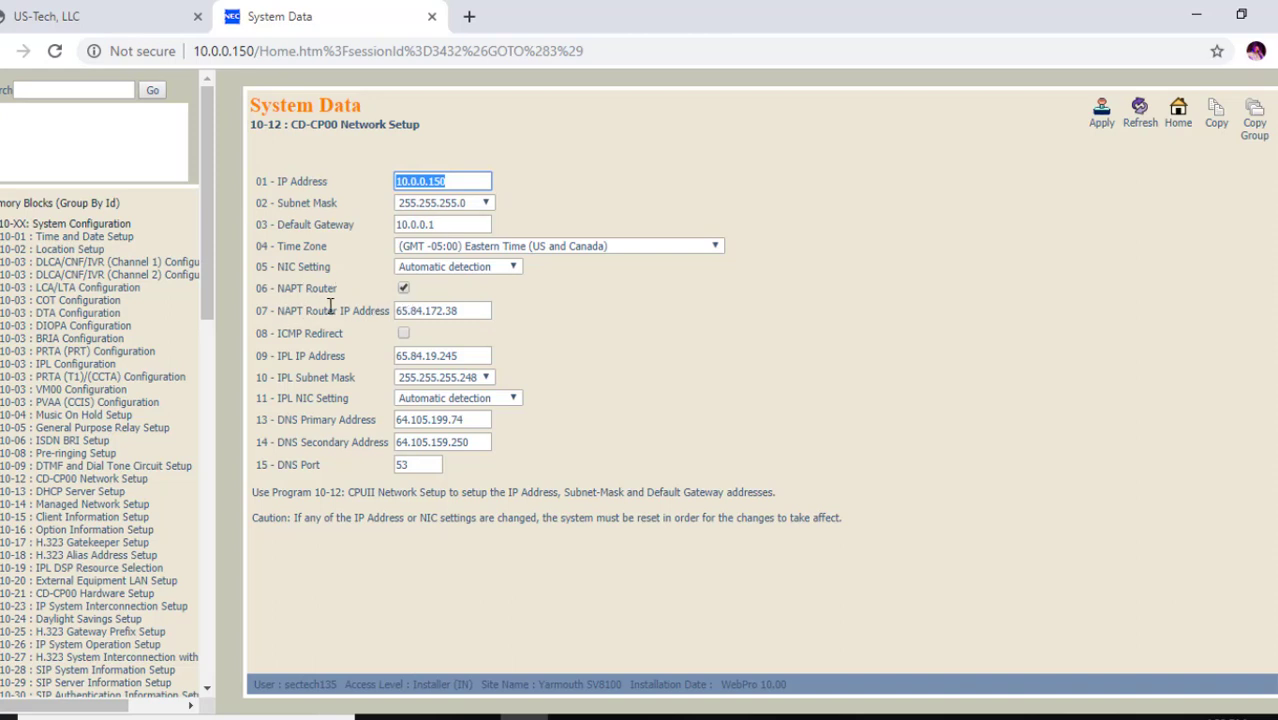
{"action": "mouse_move", "coordinate": [476, 309]}
Compare the domain name, host name and user ID in program 10-28, SIP System Information Setup, with the US-Tech portal's SIP trunk details
{"action": "left_click_drag", "start_coordinate": [205, 304], "coordinate": [214, 392]}
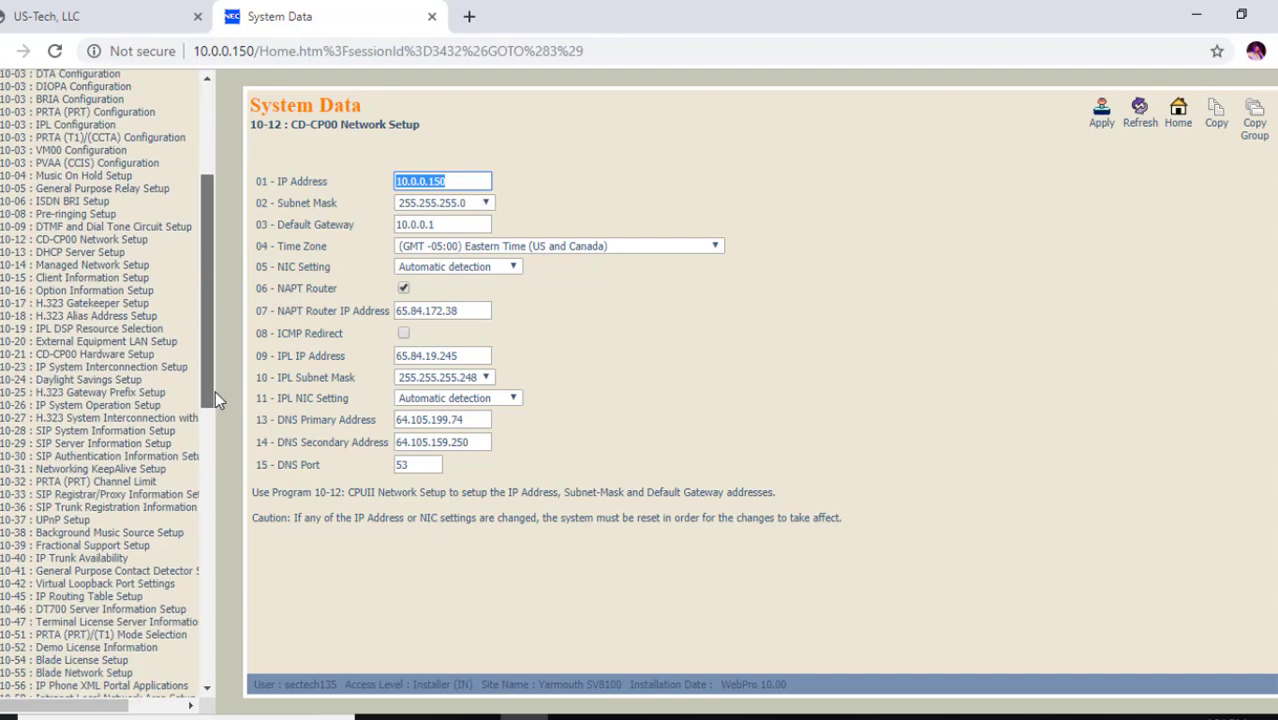
{"action": "left_click", "coordinate": [71, 436]}
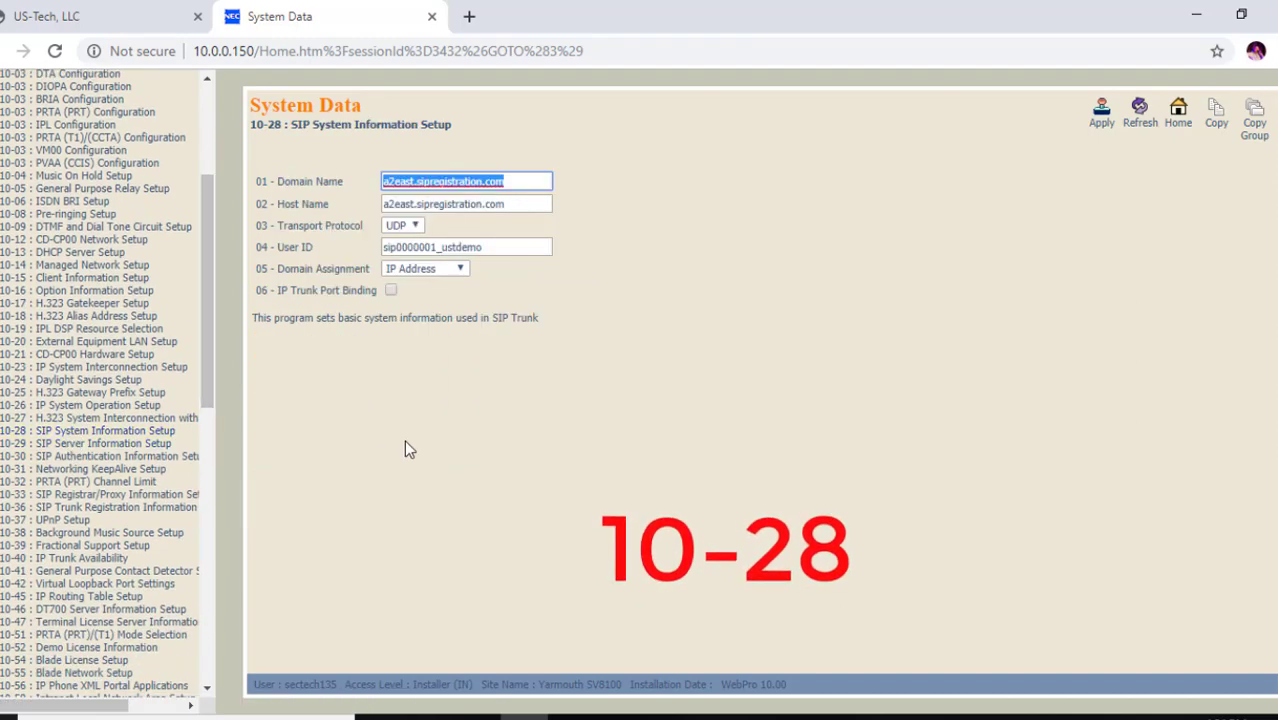
{"action": "left_click", "coordinate": [128, 18]}
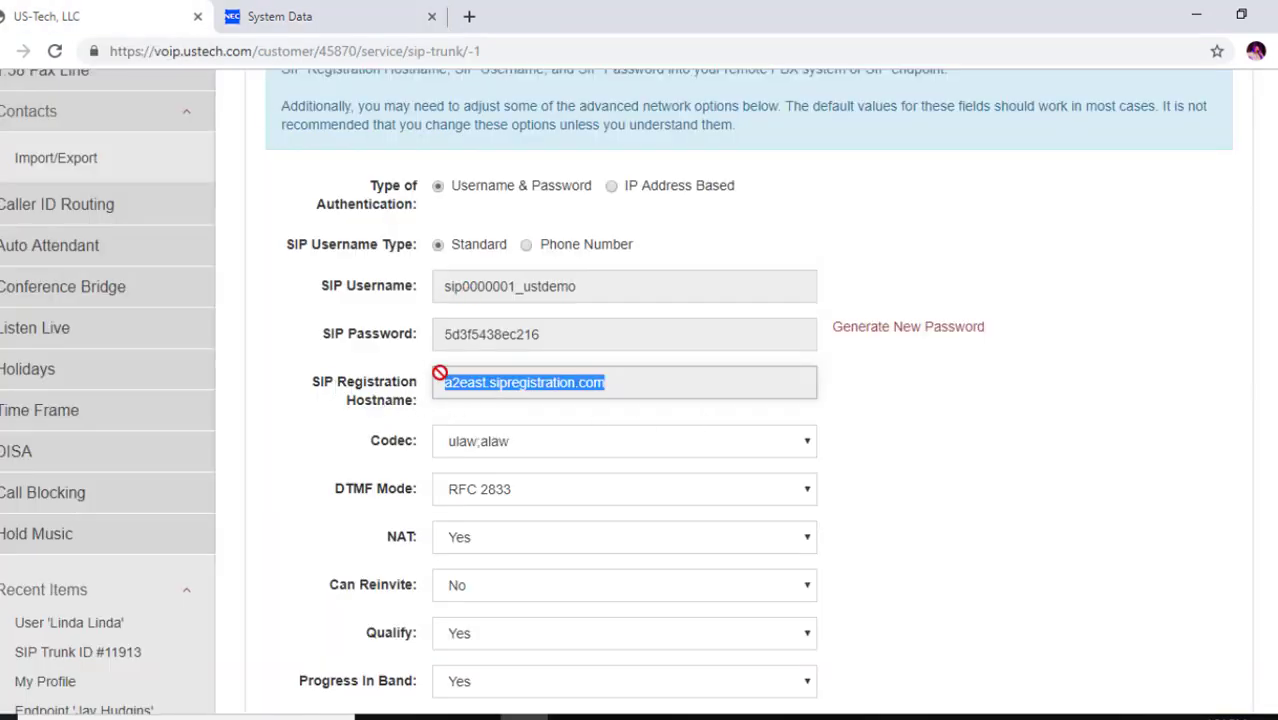
{"action": "left_click", "coordinate": [308, 18]}
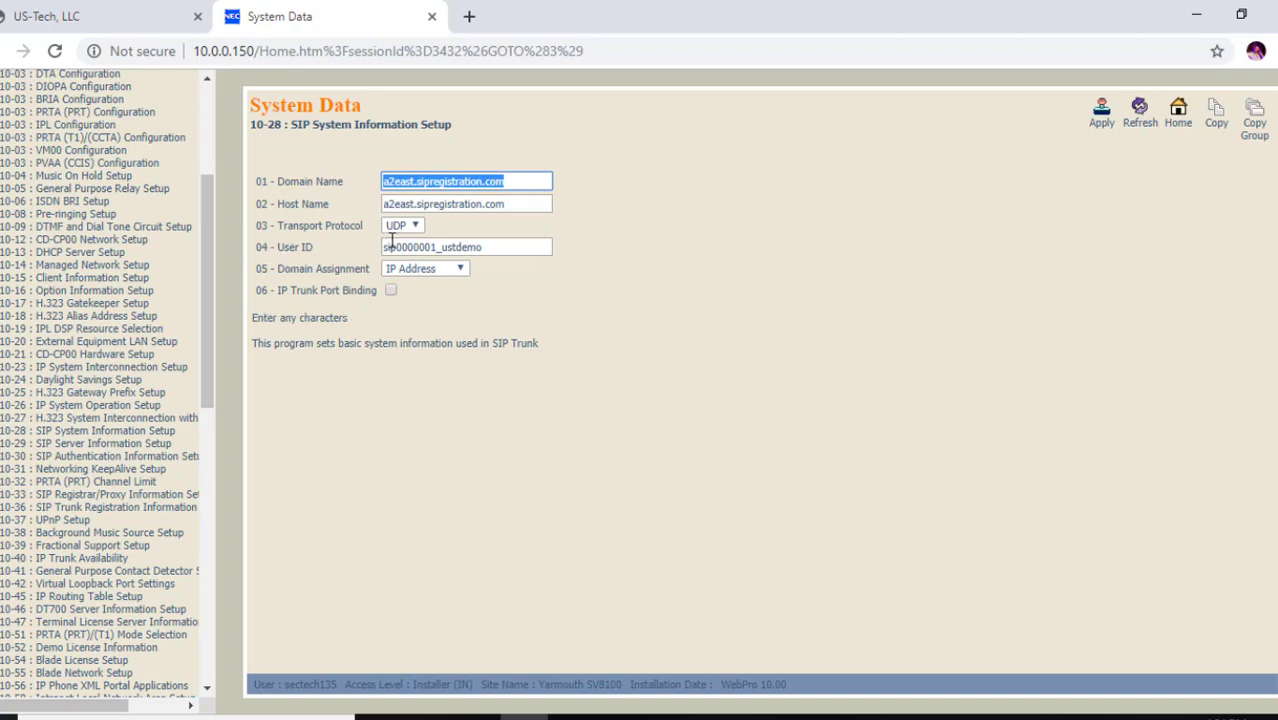
{"action": "left_click", "coordinate": [128, 14]}
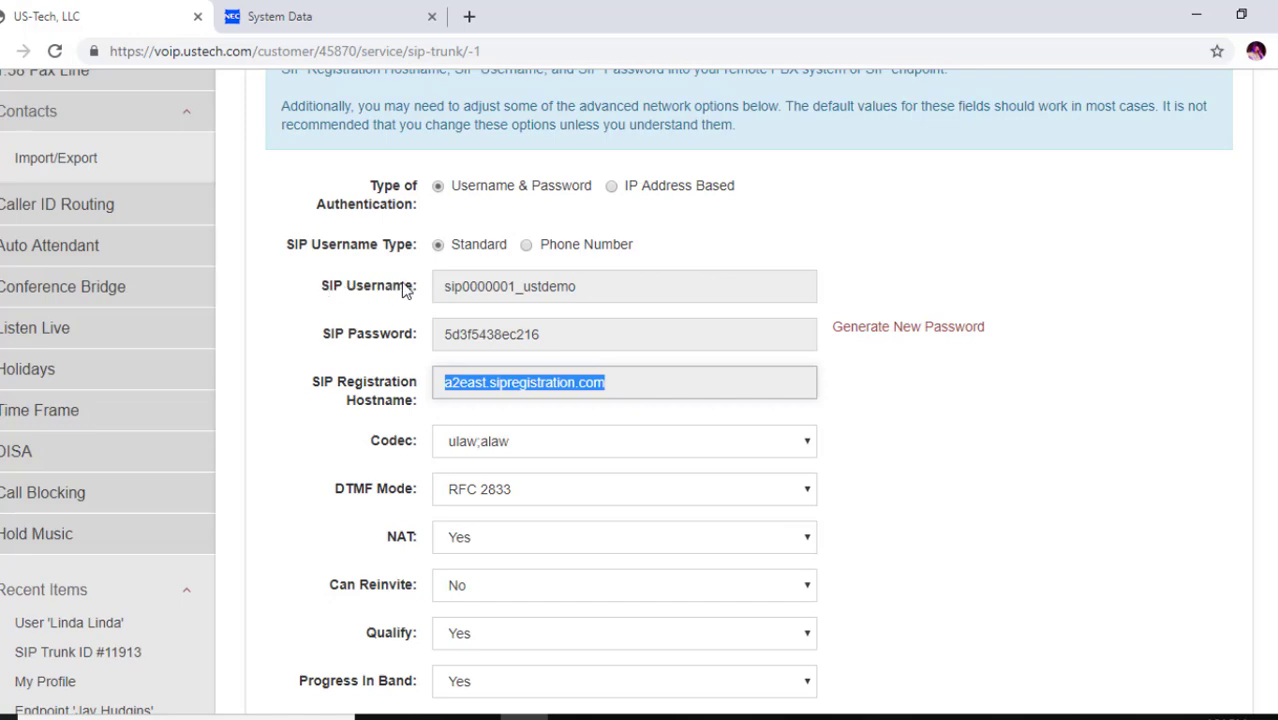
{"action": "left_click", "coordinate": [322, 18]}
{"action": "left_click_drag", "start_coordinate": [486, 250], "coordinate": [371, 249]}
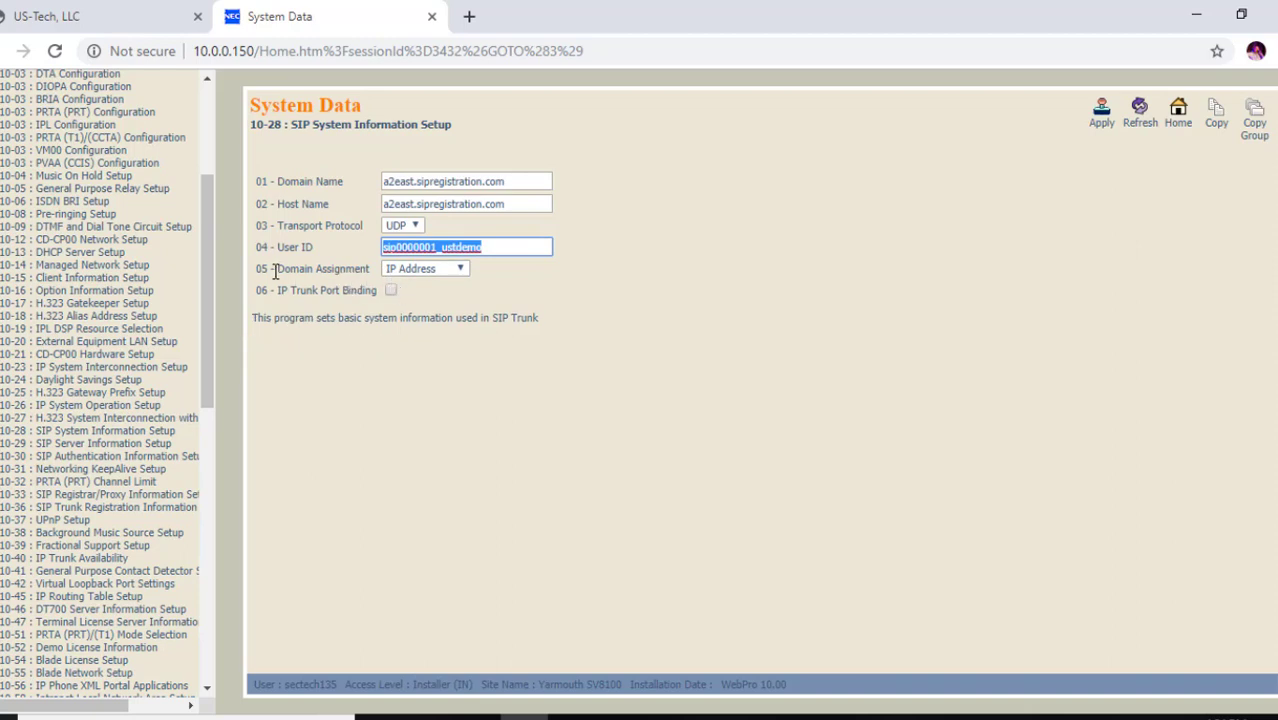
Select IP Address as the domain assignment in program 10-28, SIP System Information Setup
{"action": "left_click", "coordinate": [463, 268]}
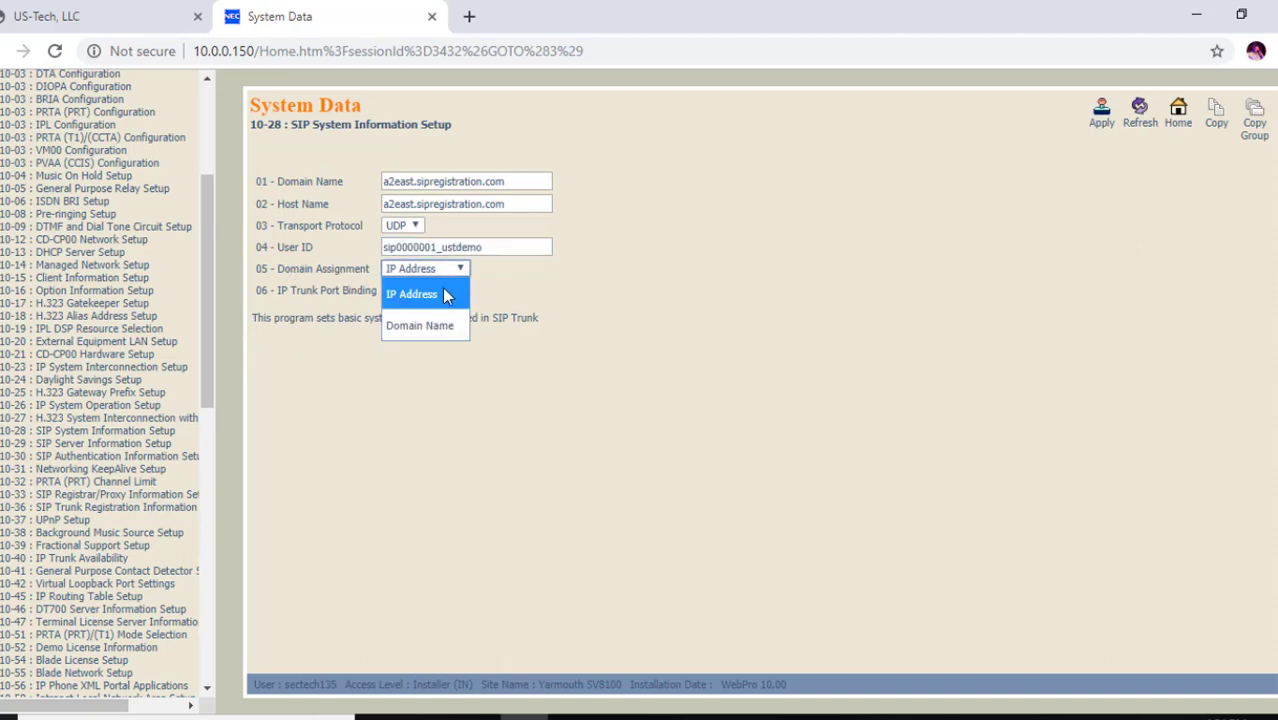
{"action": "left_click", "coordinate": [427, 296]}
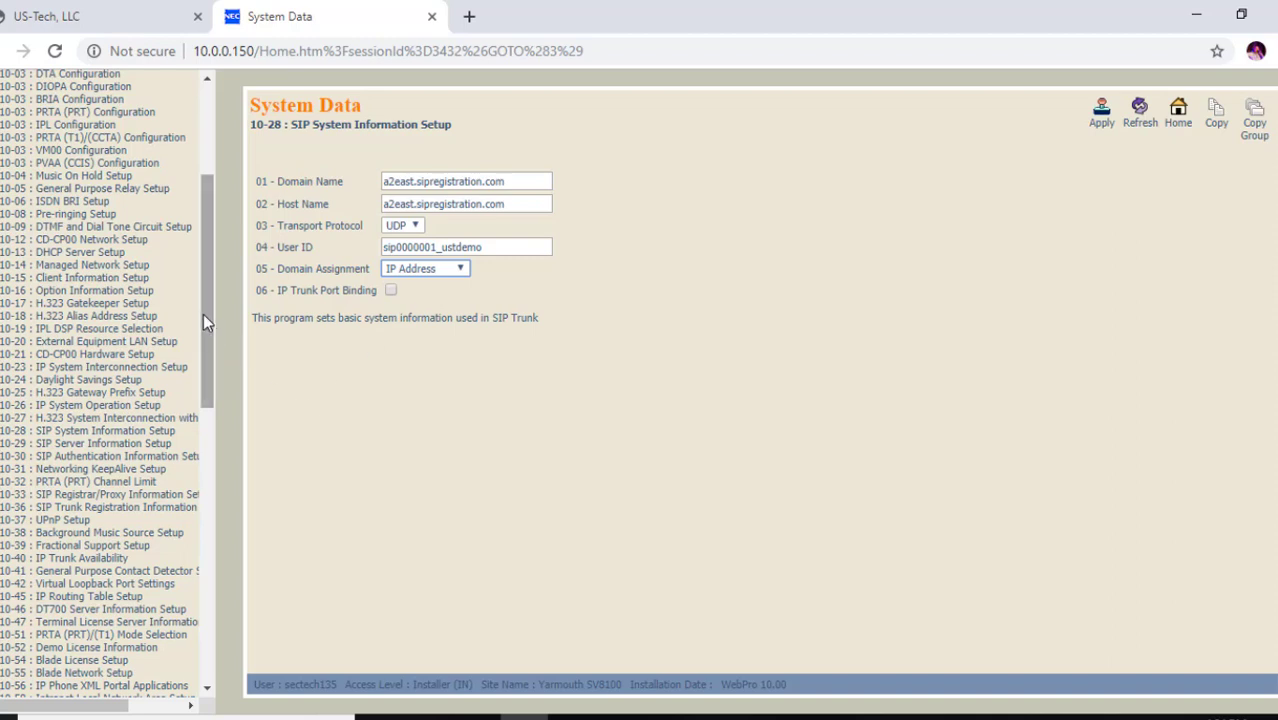
Check the default proxy IP address in program 10-29, SIP Server Information Setup, against the registration hostname's ping output in Command Prompt
{"action": "scroll", "coordinate": [212, 338], "scroll_direction": "down", "scroll_amount": 2}
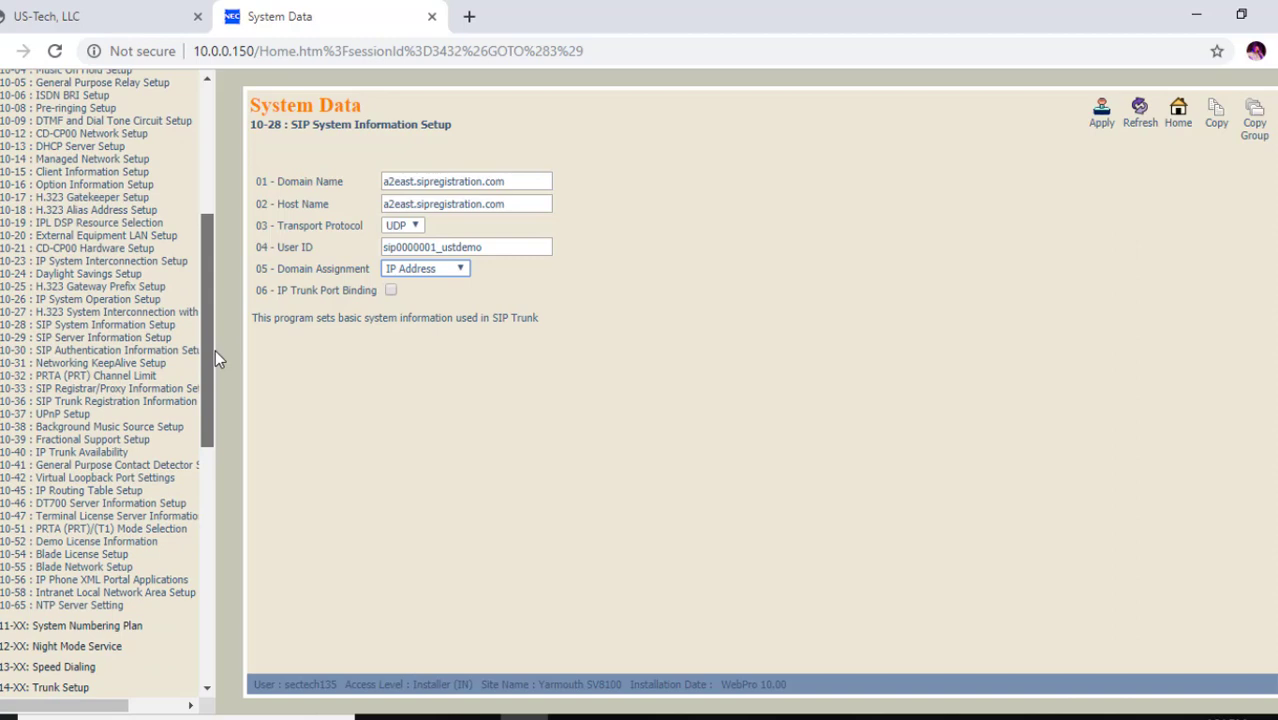
{"action": "left_click", "coordinate": [115, 339]}
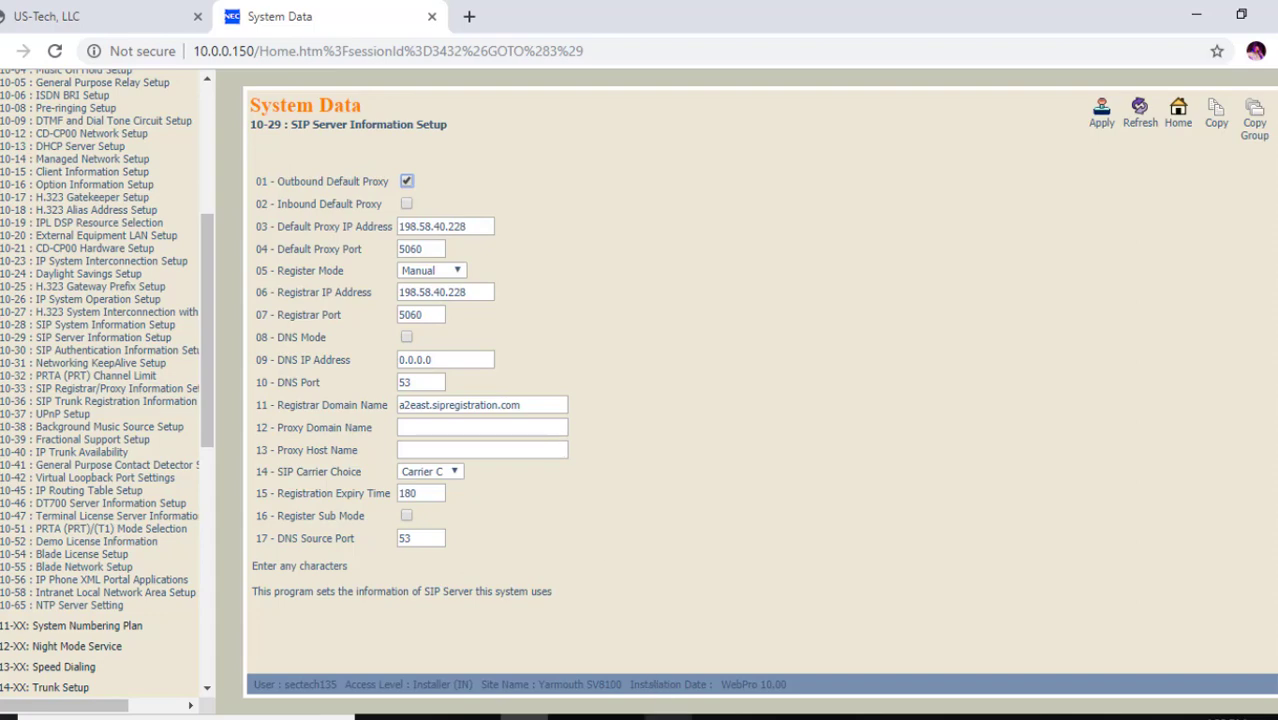
{"action": "mouse_move", "coordinate": [668, 717]}
{"action": "left_click", "coordinate": [665, 650]}
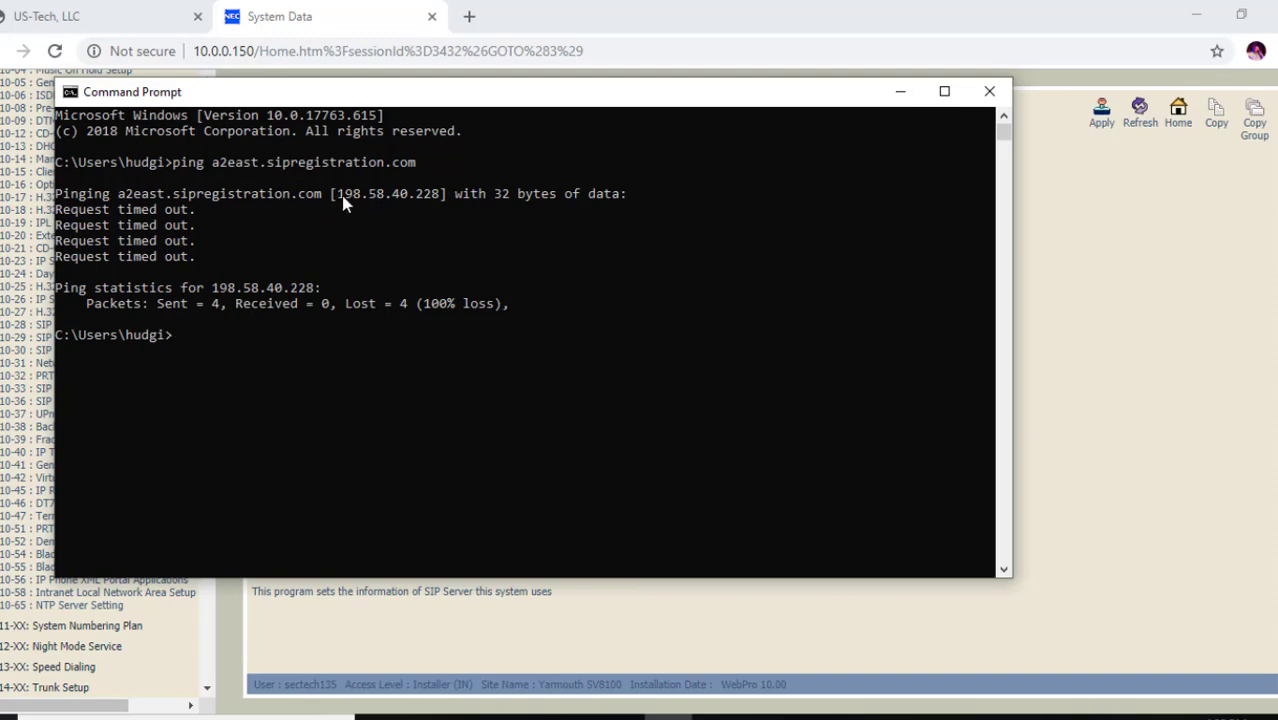
{"action": "left_click", "coordinate": [900, 92]}
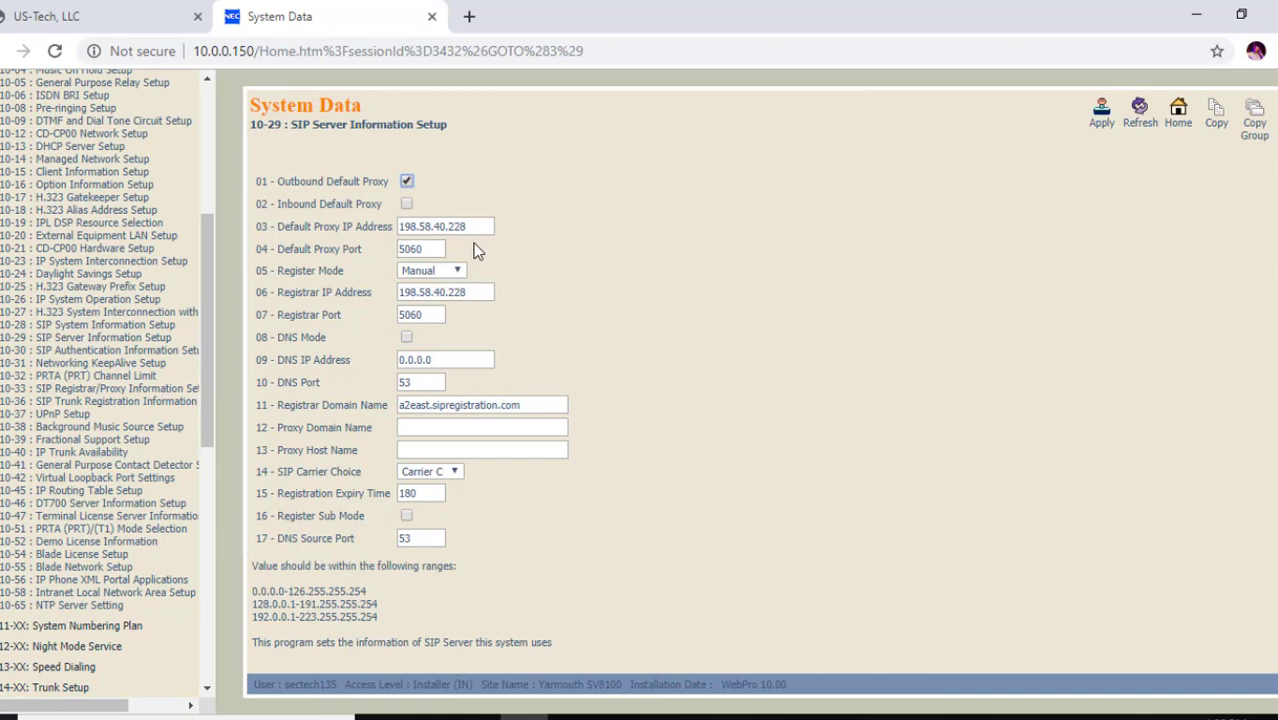
Review the proxy port, register mode, registrar and DNS settings in program 10-29, and compare the registrar domain name with the US-Tech portal's hostname
{"action": "left_click", "coordinate": [405, 249]}
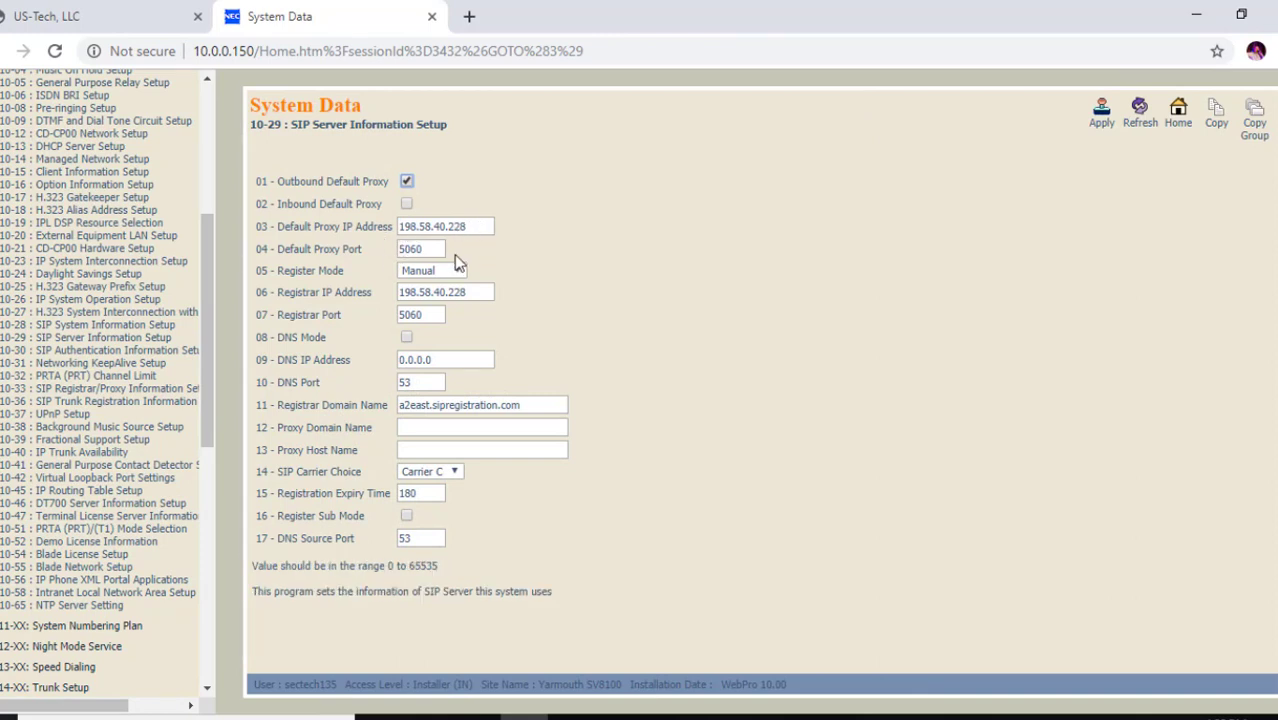
{"action": "left_click", "coordinate": [455, 270]}
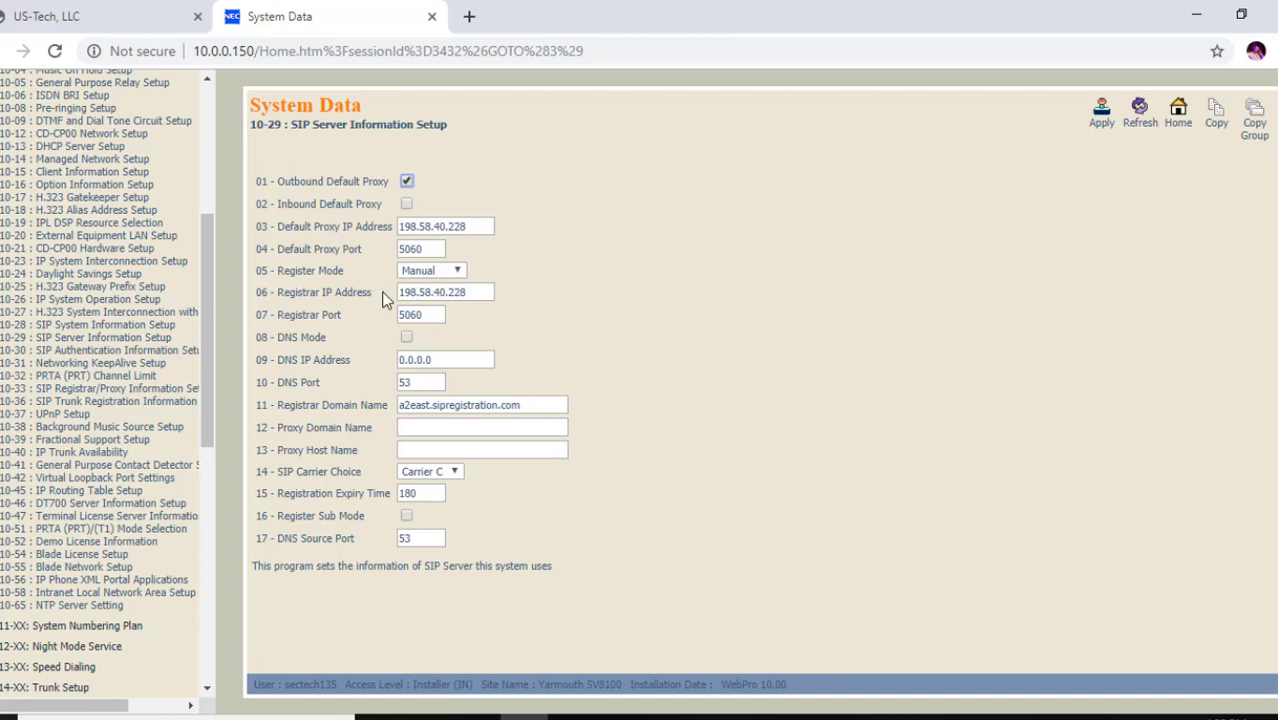
{"action": "left_click", "coordinate": [402, 292]}
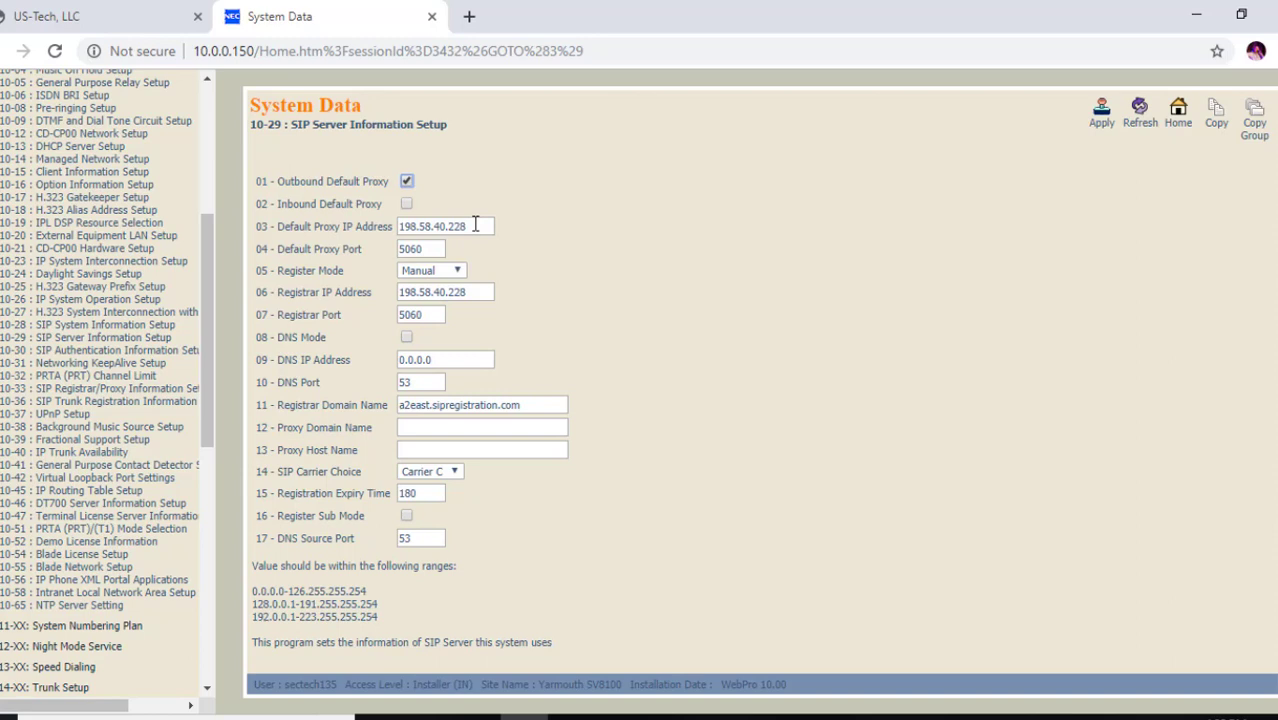
{"action": "left_click", "coordinate": [436, 315]}
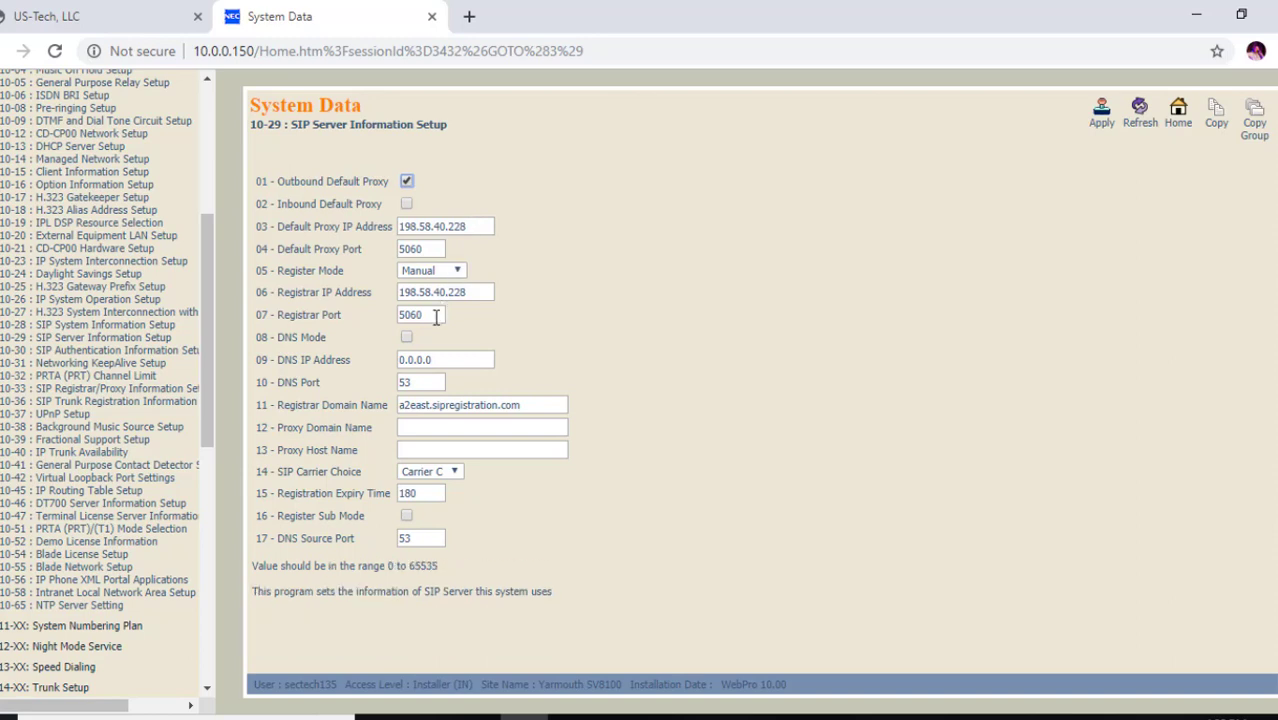
{"action": "left_click", "coordinate": [431, 357]}
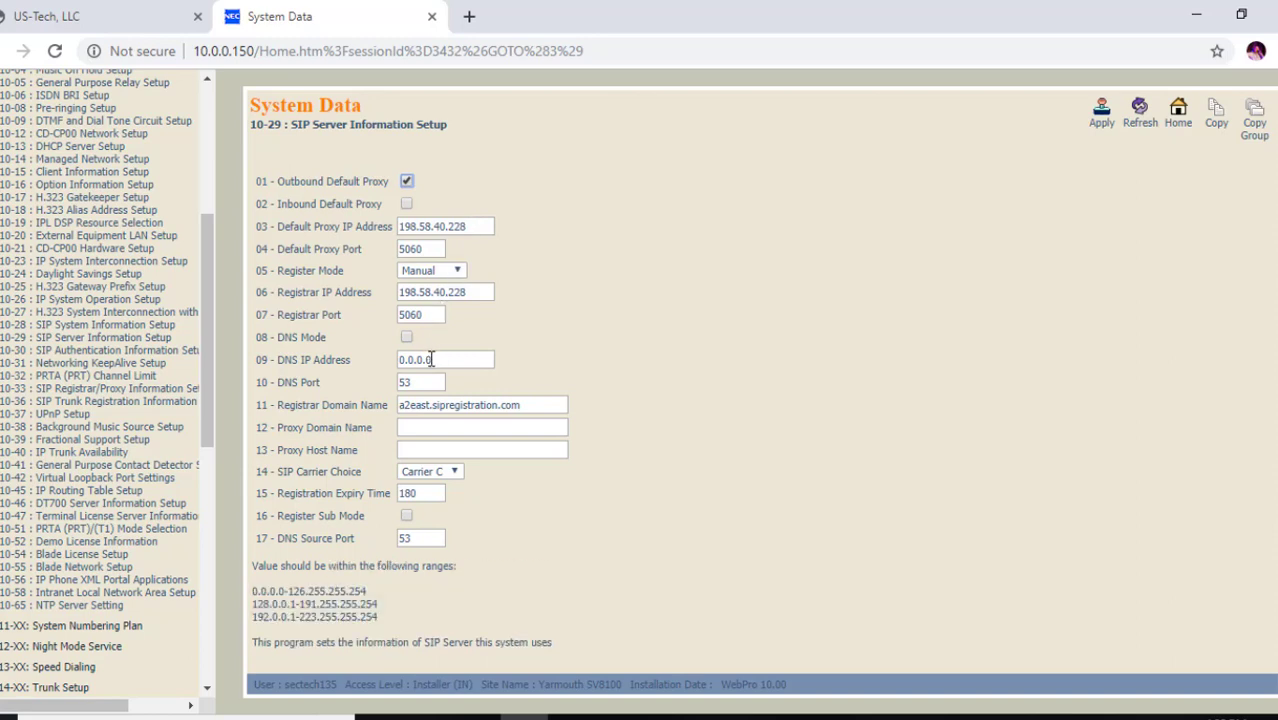
{"action": "left_click", "coordinate": [426, 376]}
{"action": "left_click", "coordinate": [401, 404]}
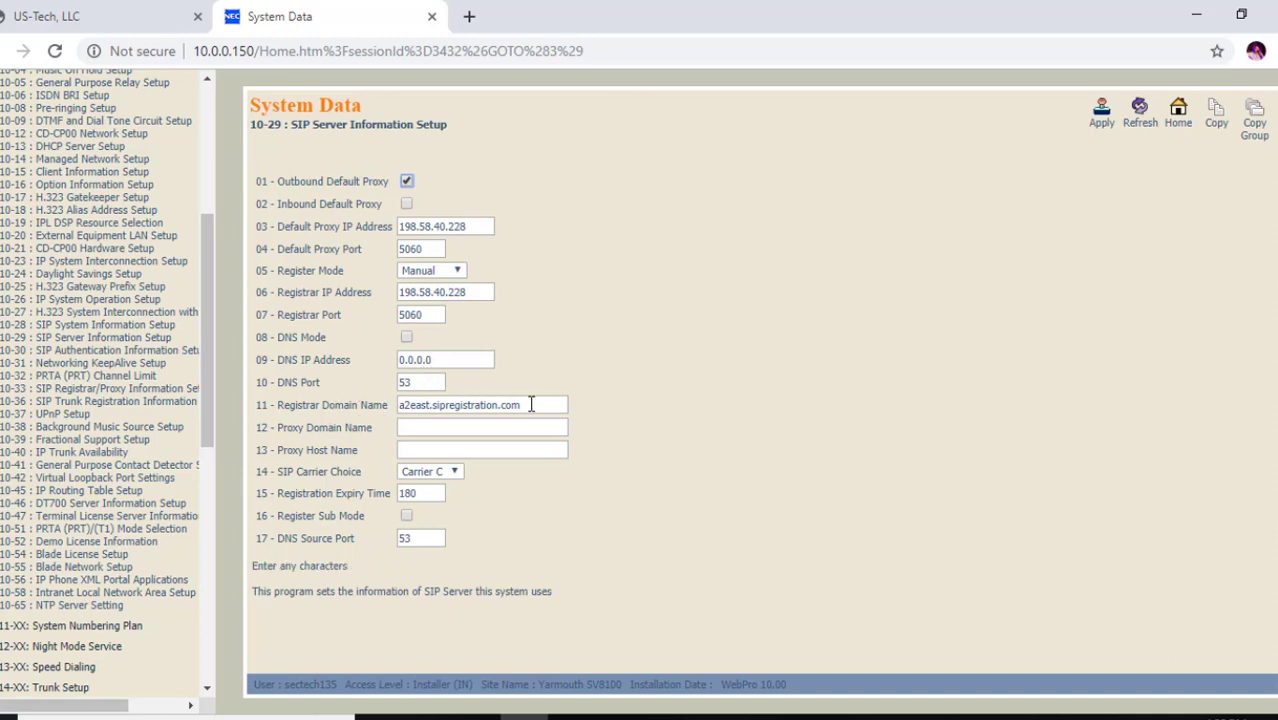
{"action": "left_click", "coordinate": [88, 20]}
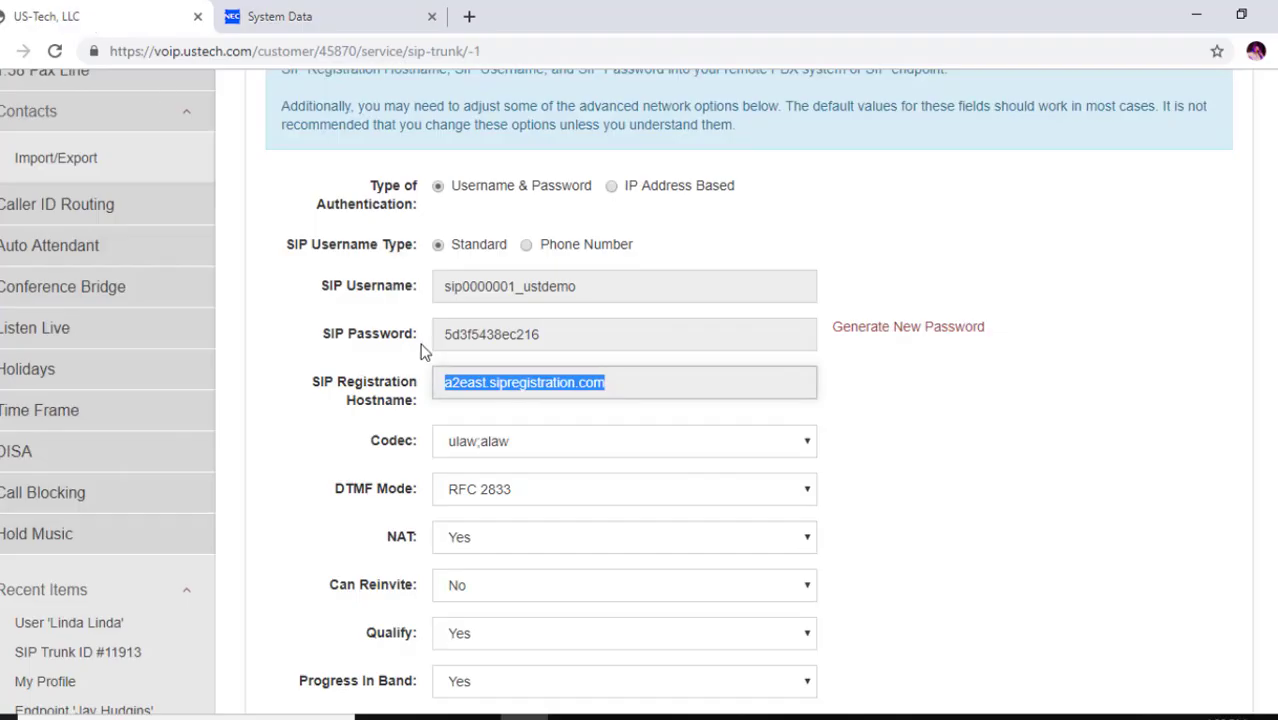
{"action": "left_click", "coordinate": [318, 18]}
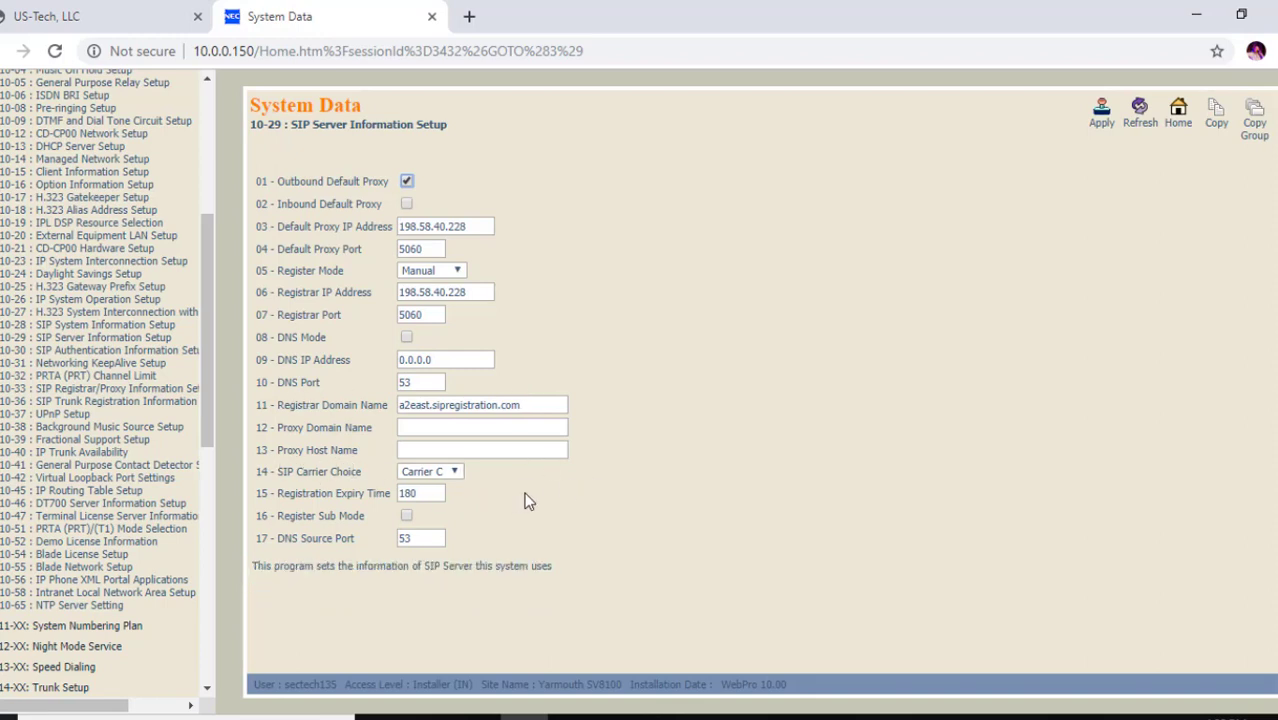
Keep Carrier C as the SIP carrier choice in program 10-29 and apply the SIP server settings
{"action": "left_click", "coordinate": [454, 471]}
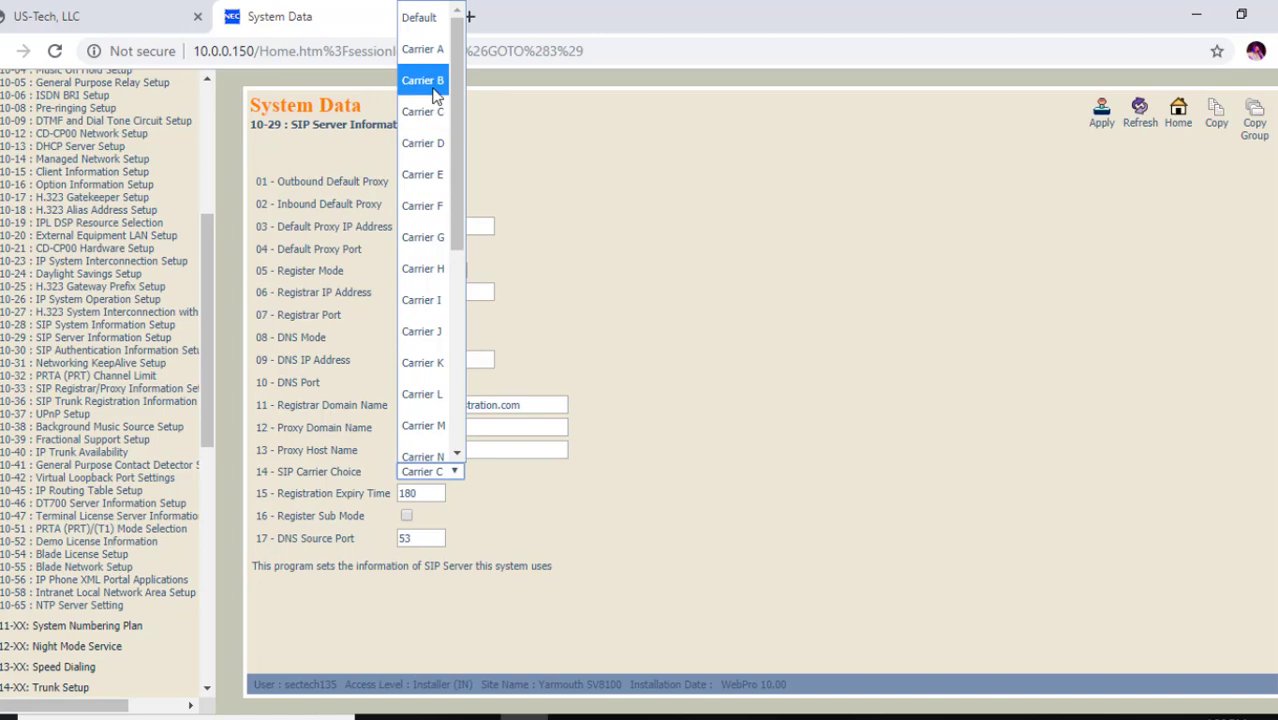
{"action": "left_click", "coordinate": [452, 471]}
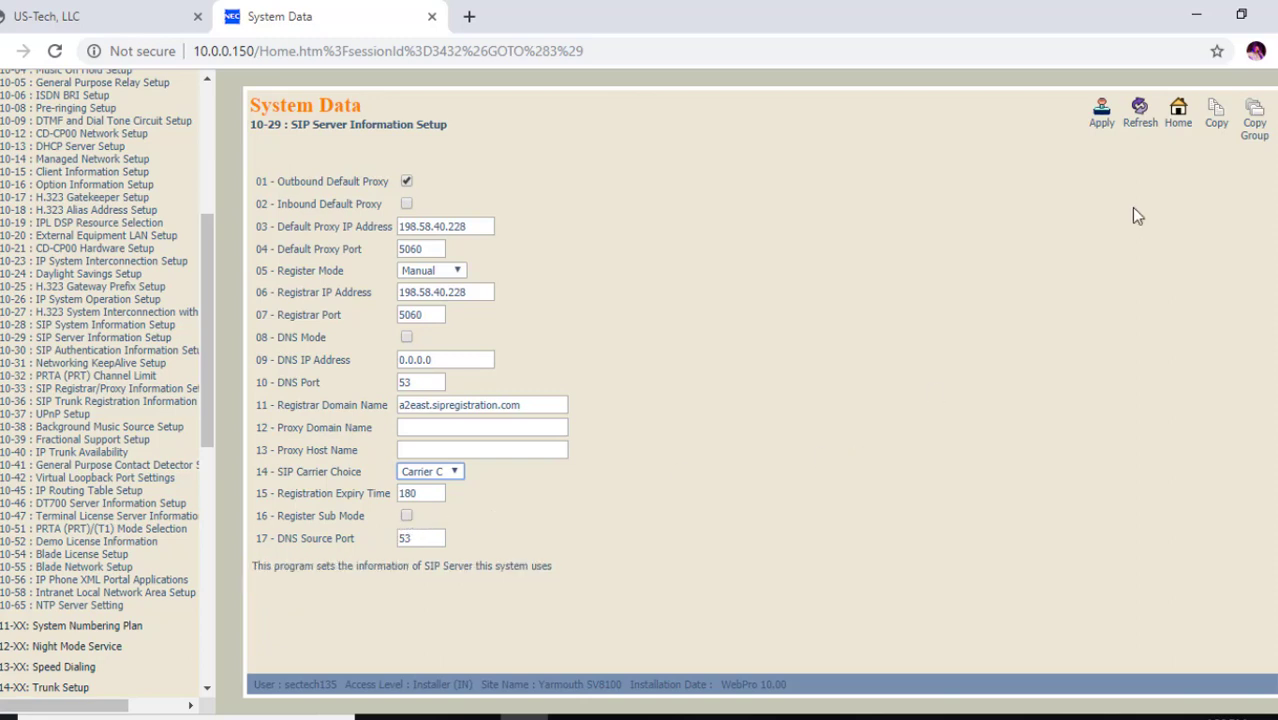
{"action": "left_click", "coordinate": [1101, 115]}
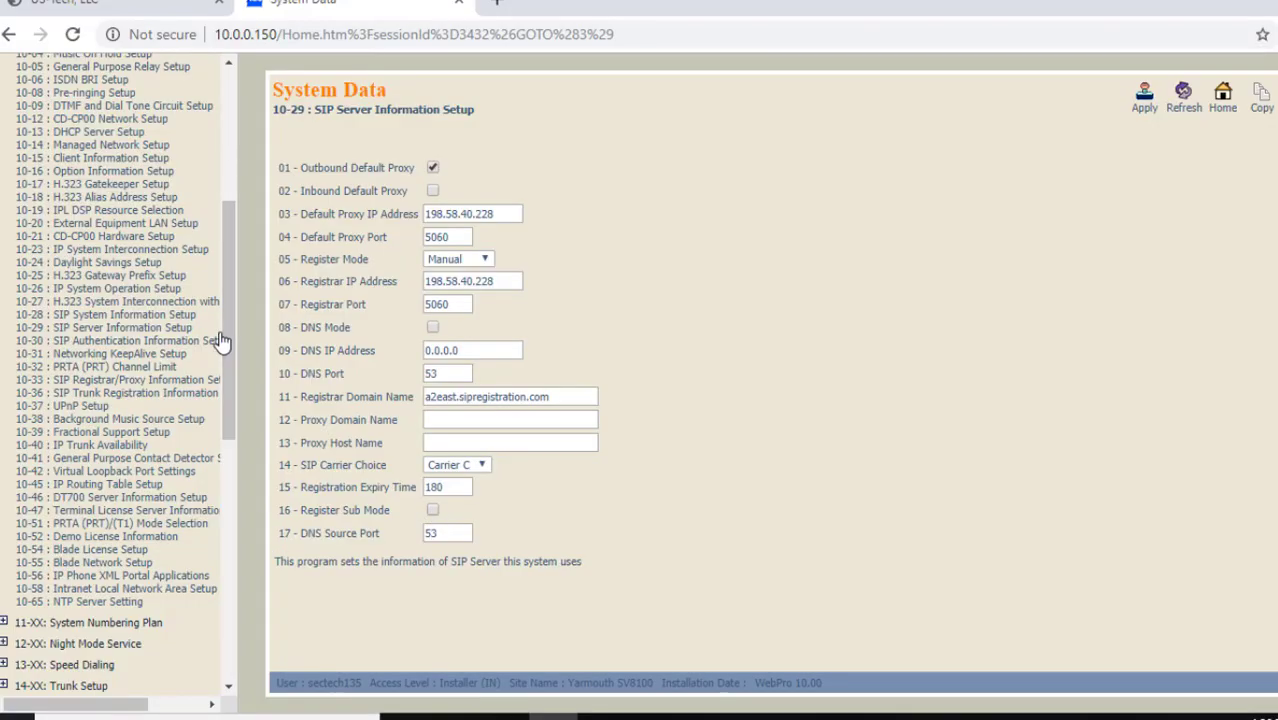
Check the user name, password and authentication trial count fields in program 10-30, SIP Authentication Information Setup, against the US-Tech portal's SIP credentials
{"action": "left_click", "coordinate": [113, 343]}
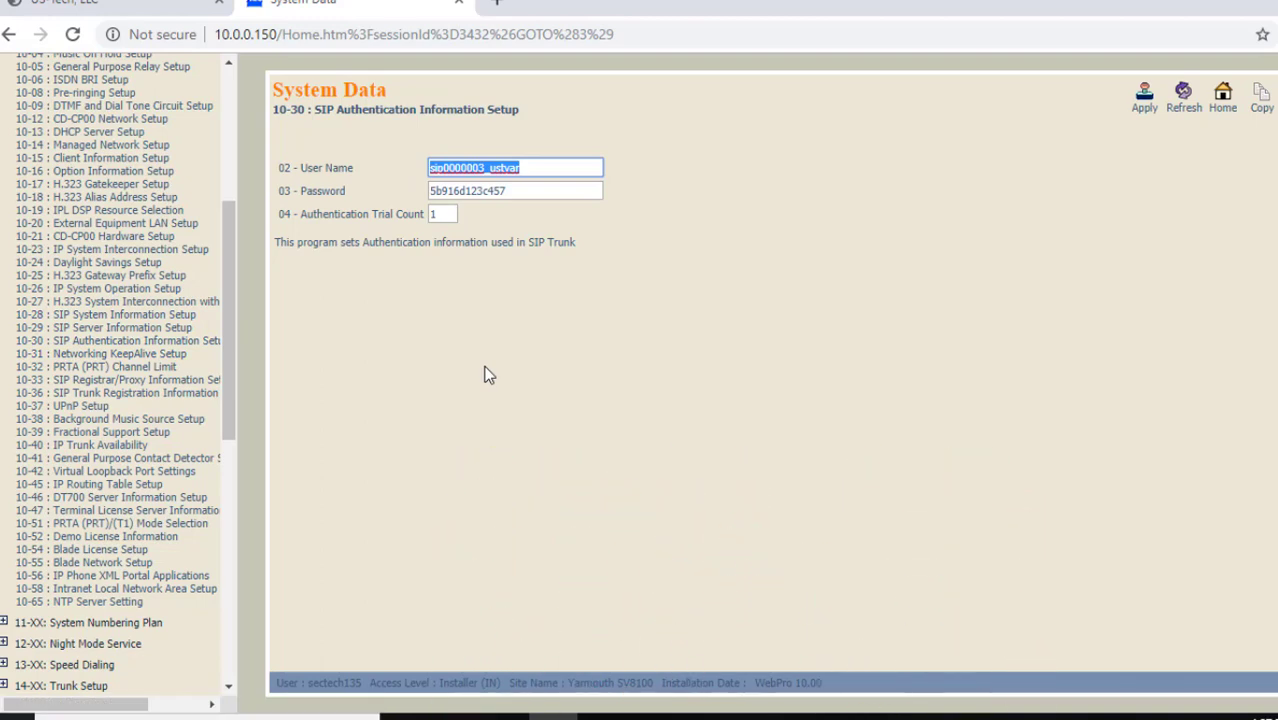
{"action": "left_click", "coordinate": [104, 10]}
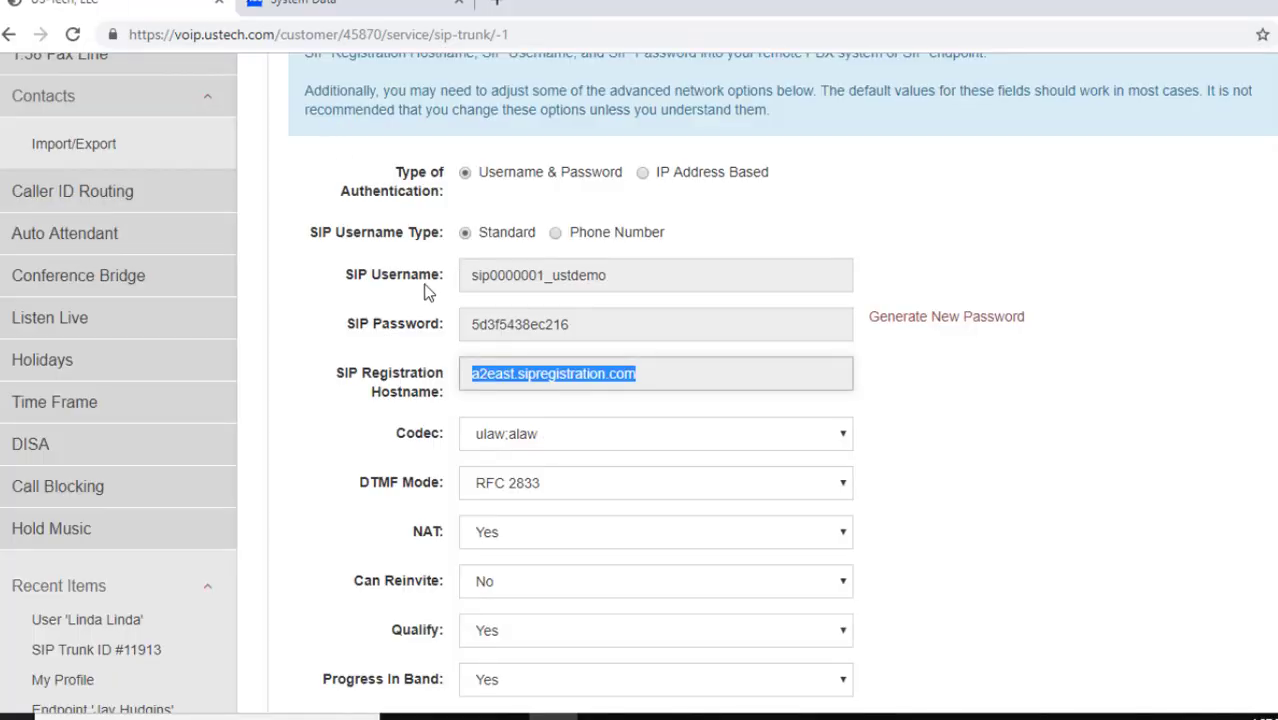
{"action": "left_click", "coordinate": [398, 10]}
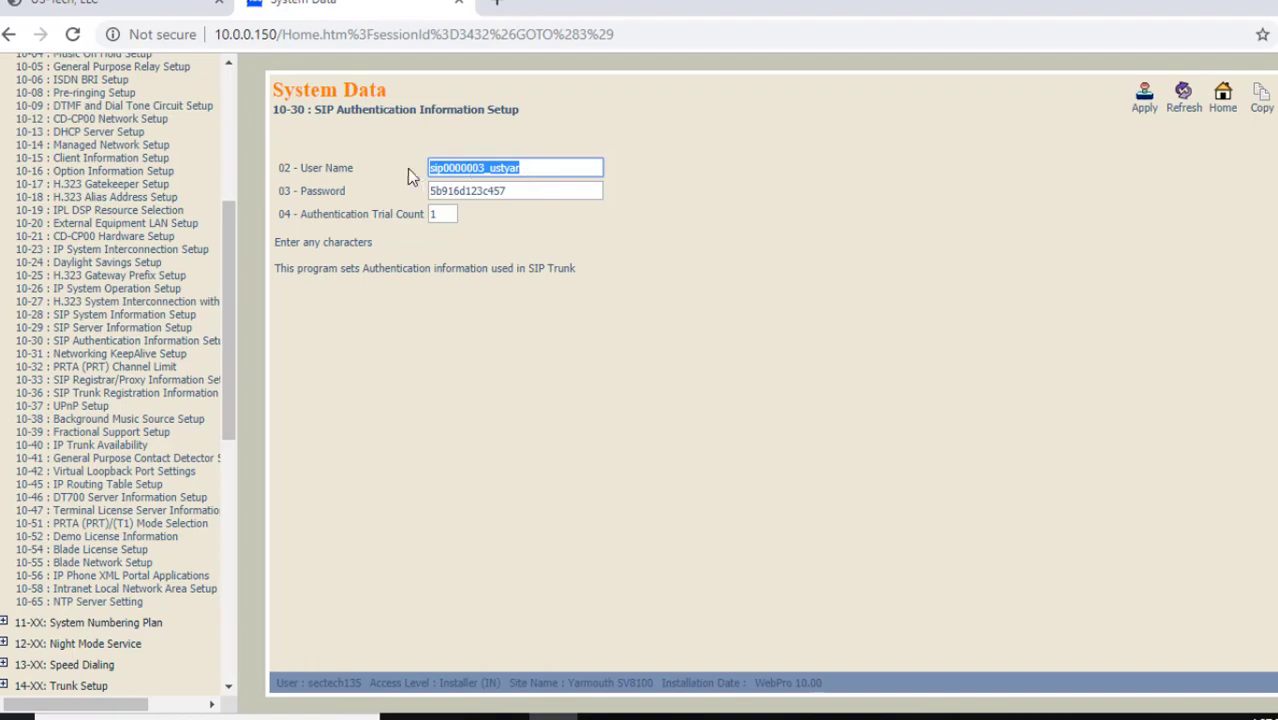
{"action": "left_click", "coordinate": [180, 8]}
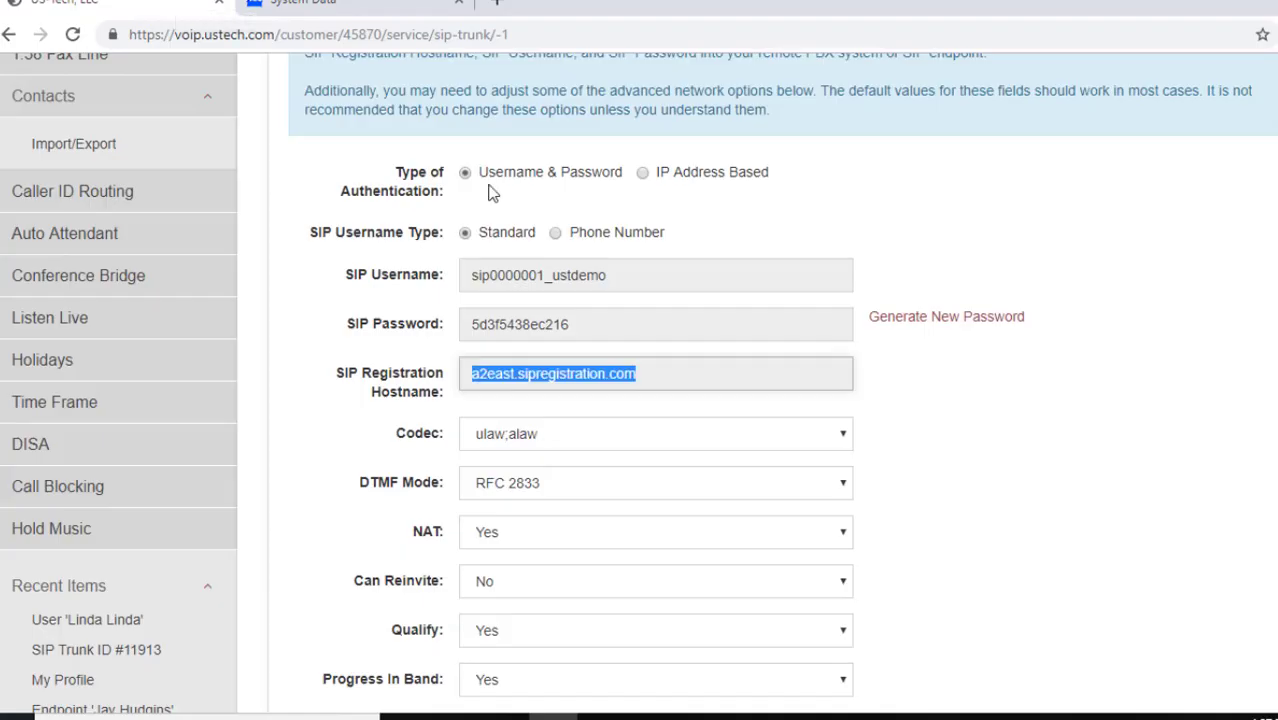
{"action": "left_click_drag", "start_coordinate": [540, 270], "coordinate": [553, 327]}
{"action": "left_click", "coordinate": [553, 327]}
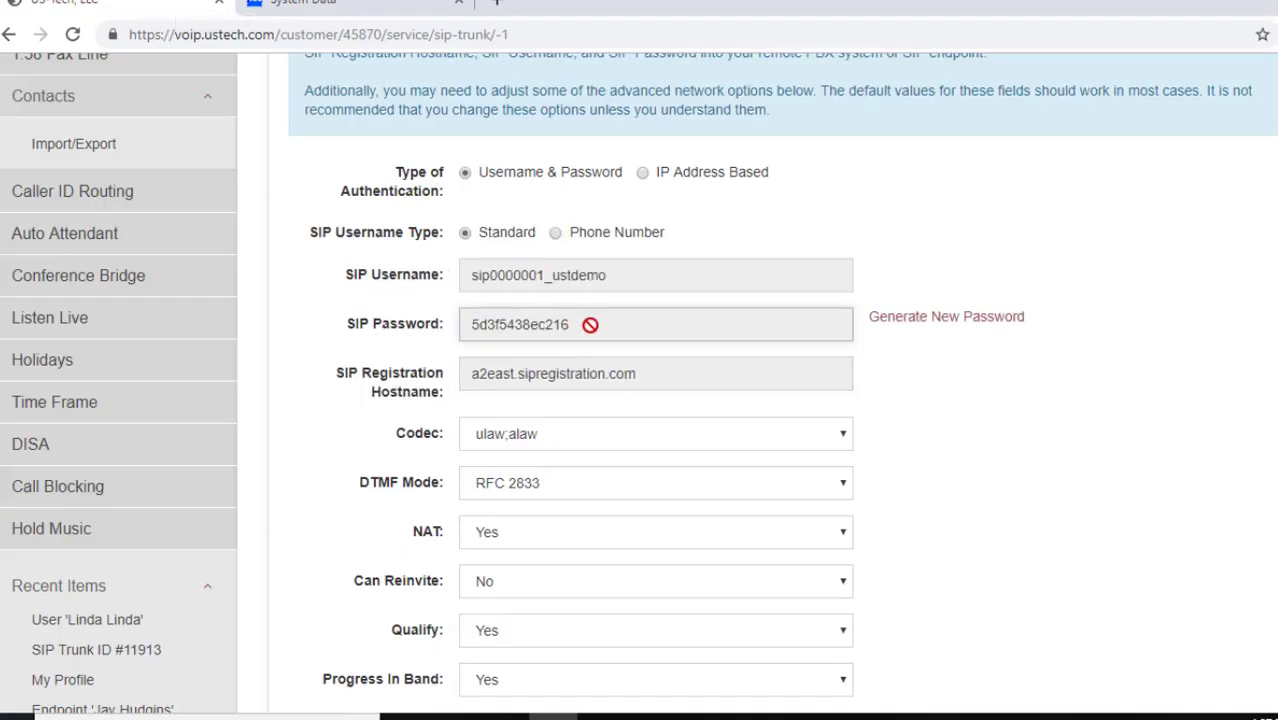
{"action": "left_click", "coordinate": [320, 6]}
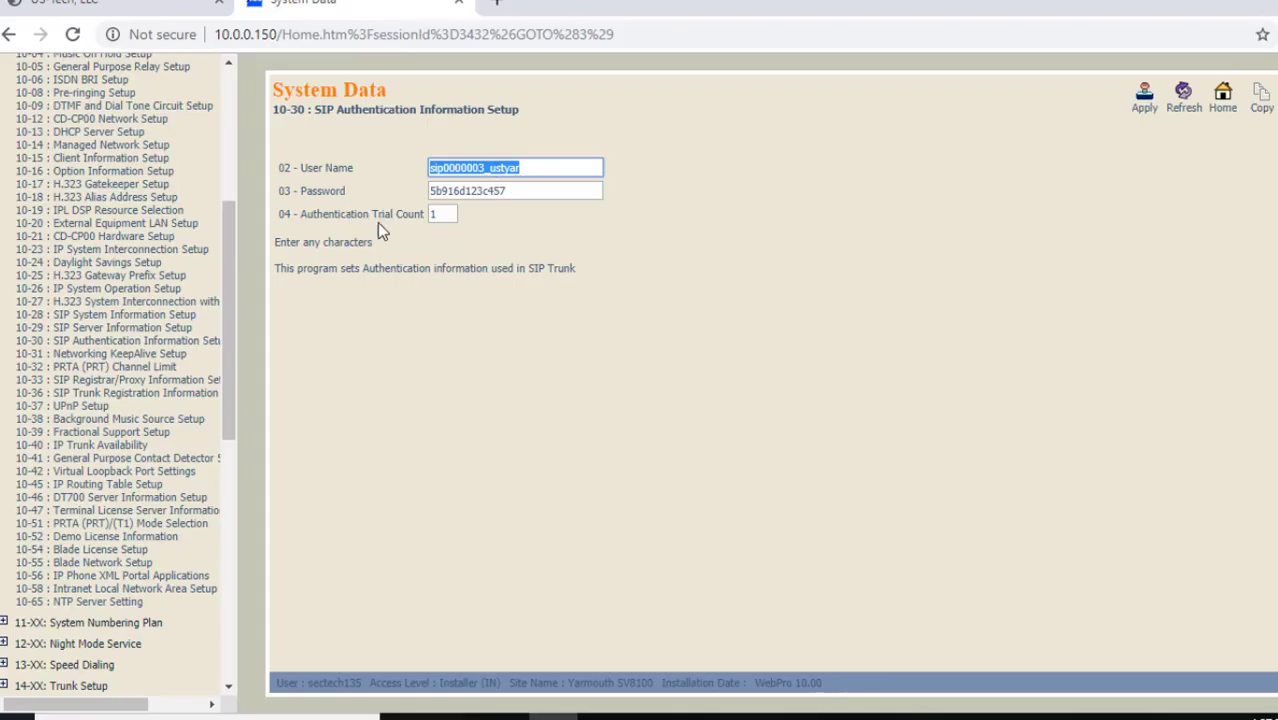
{"action": "mouse_move", "coordinate": [430, 218]}
Check the class of service assigned to extension 110 in program 20-06, Class of Service for Extensions, under System Options
{"action": "left_click_drag", "start_coordinate": [230, 338], "coordinate": [223, 545]}
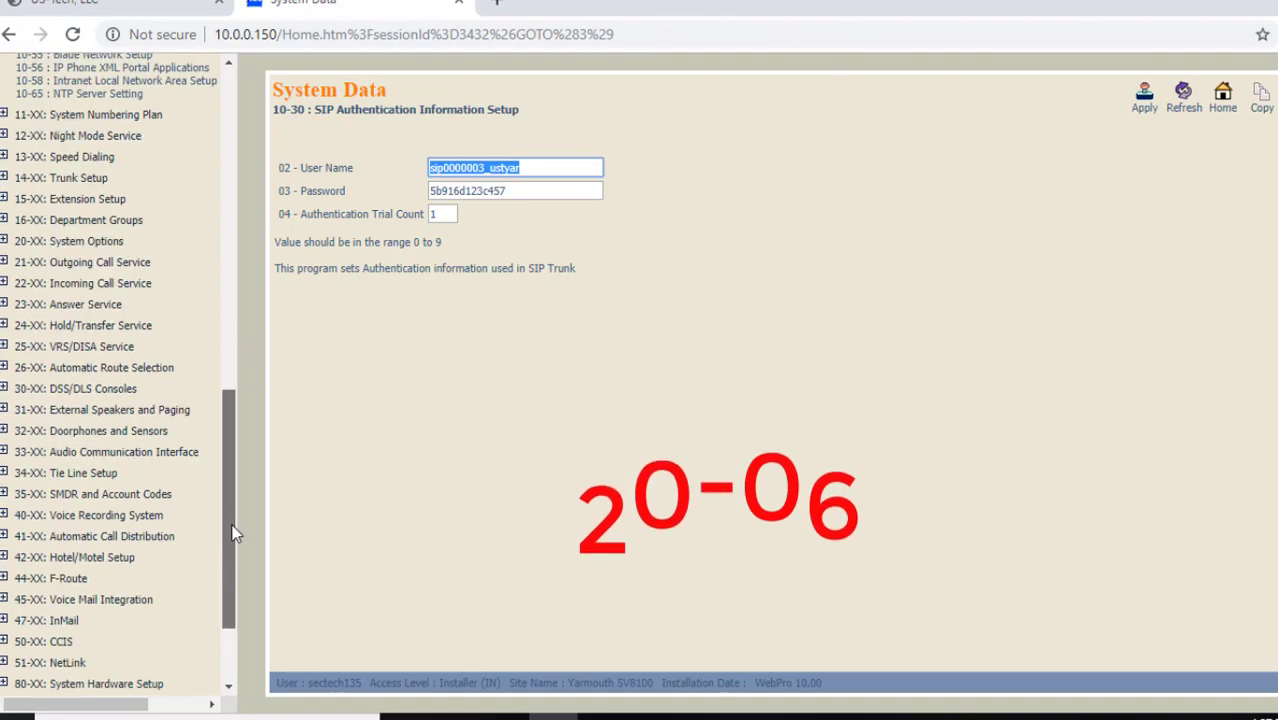
{"action": "left_click", "coordinate": [72, 248]}
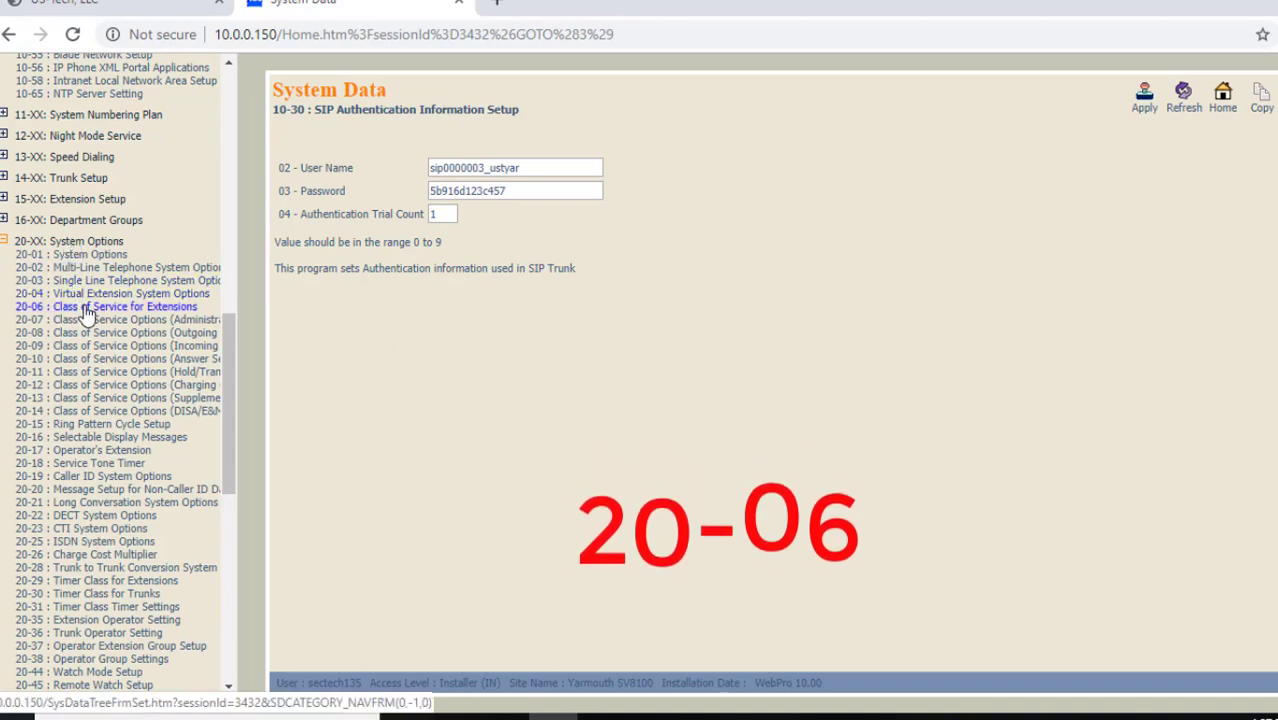
{"action": "left_click", "coordinate": [88, 311]}
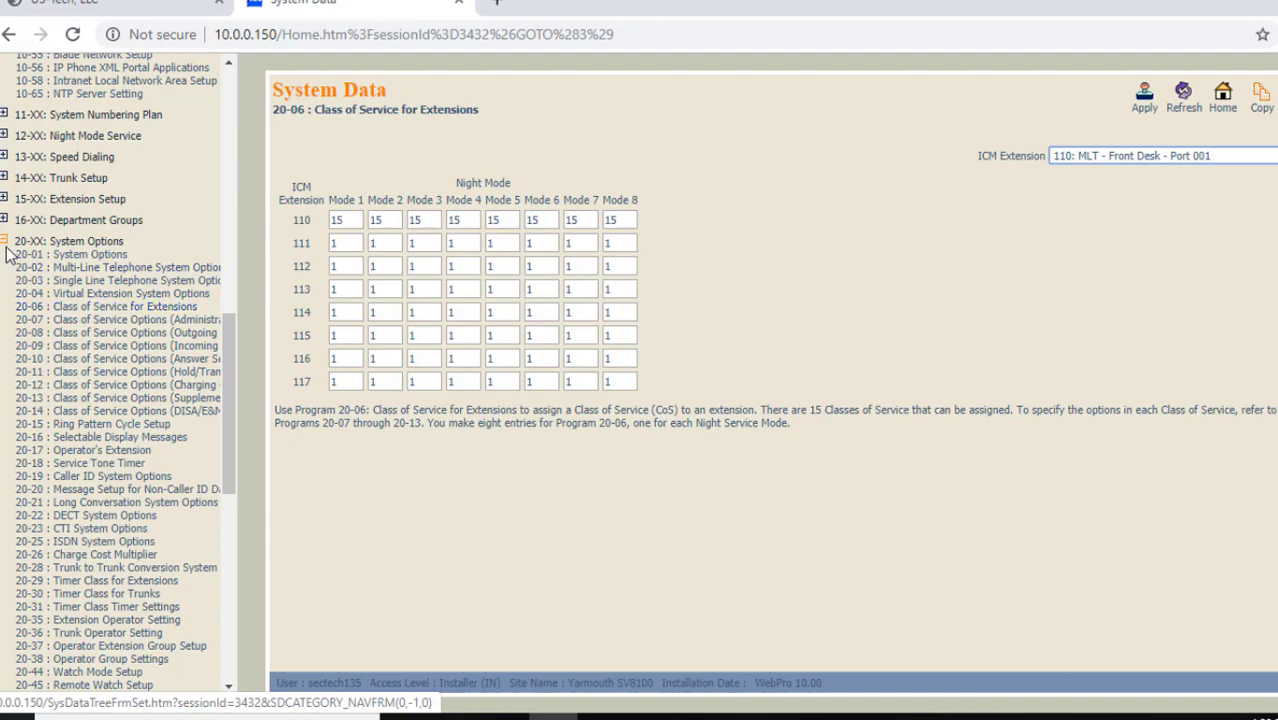
{"action": "left_click", "coordinate": [358, 218]}
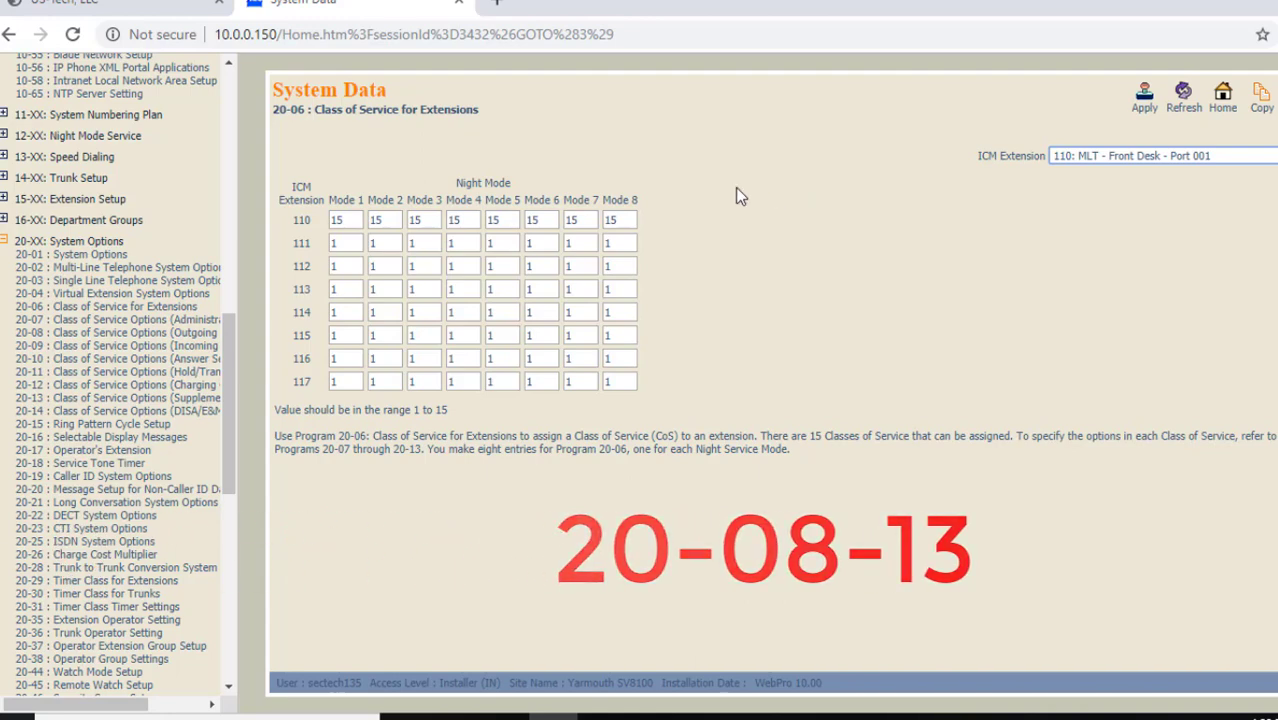
Open class of service 15 in program 20-08, Class of Service Options (Outgoing Call Service), and make sure ISDN Clip is enabled
{"action": "left_click", "coordinate": [108, 336]}
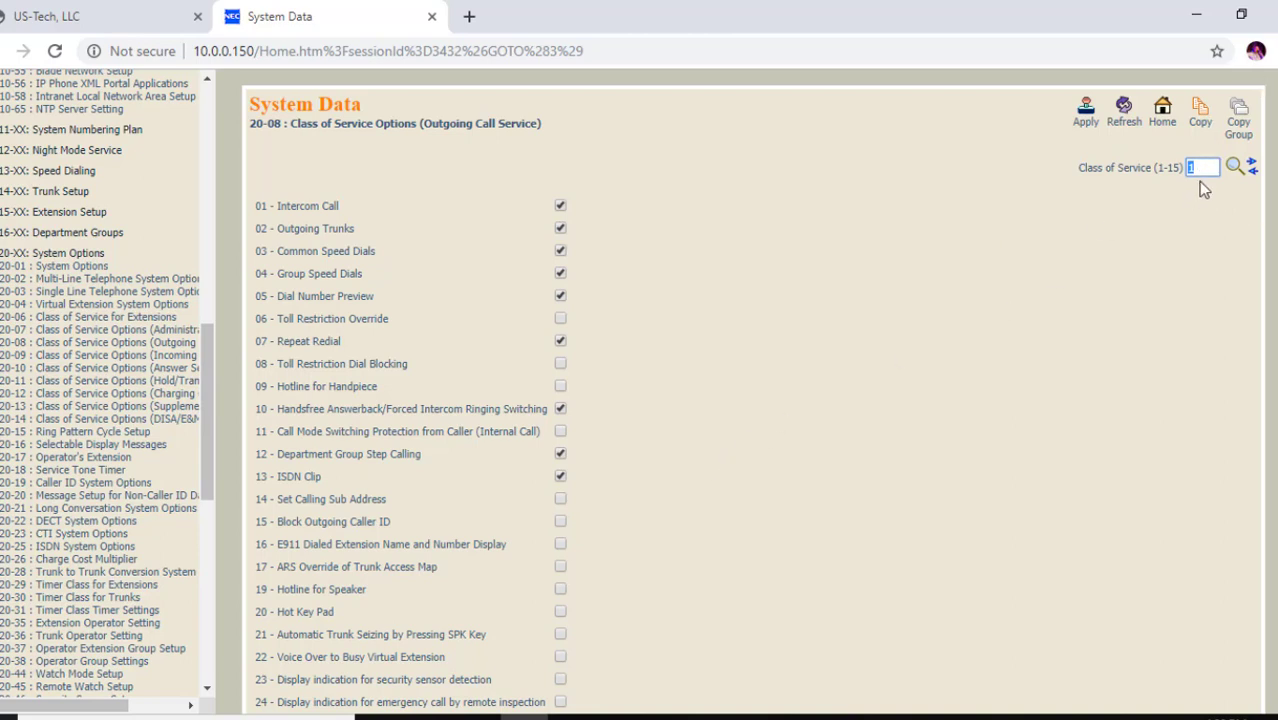
{"action": "left_click_drag", "start_coordinate": [1198, 167], "coordinate": [1152, 177]}
{"action": "type", "text": "5"}
{"action": "left_click", "coordinate": [1234, 166]}
{"action": "left_click", "coordinate": [560, 477]}
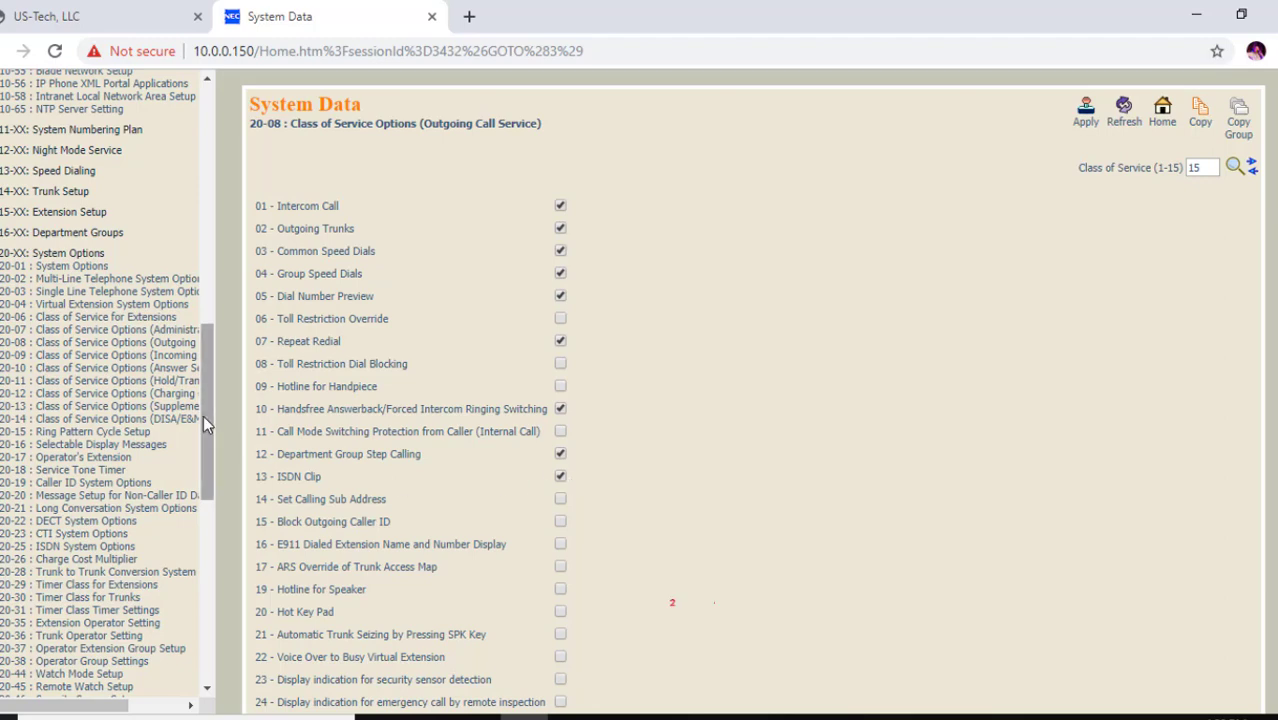
Review the calling party numbers for trunks in program 21-17 and for extensions in program 21-19, under Outgoing Call Service
{"action": "left_click_drag", "start_coordinate": [203, 415], "coordinate": [211, 569]}
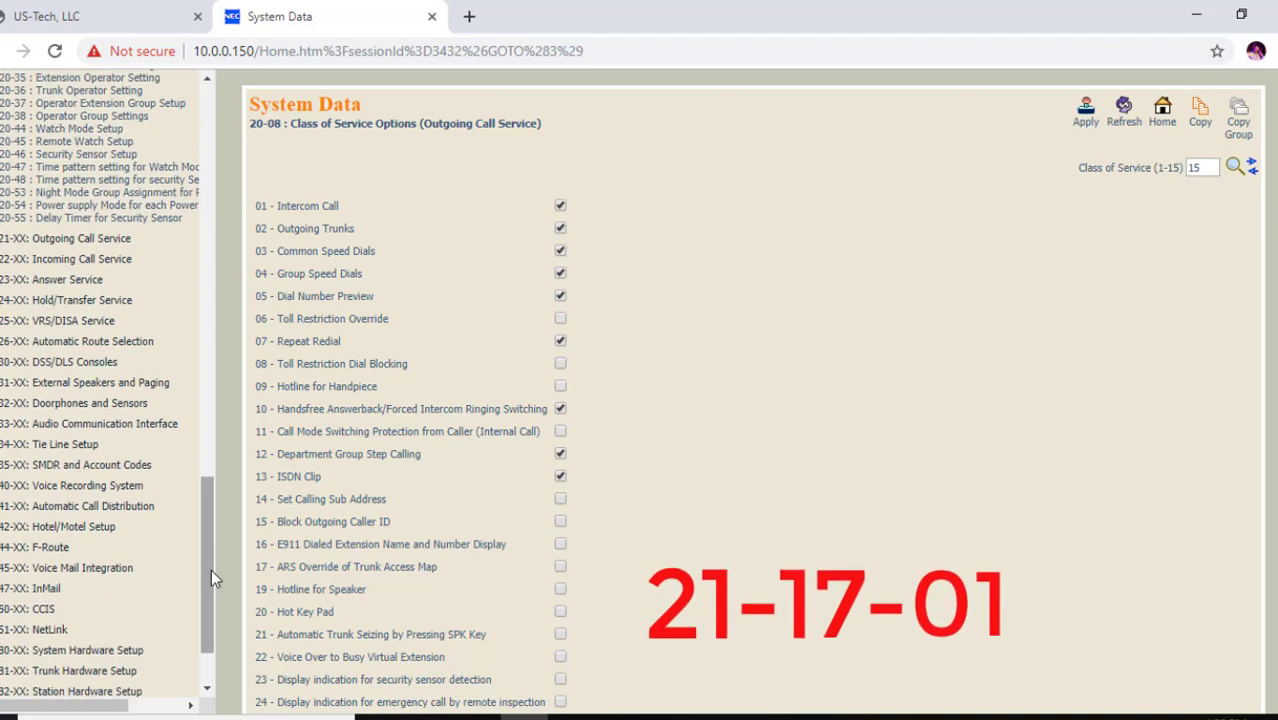
{"action": "left_click", "coordinate": [67, 240]}
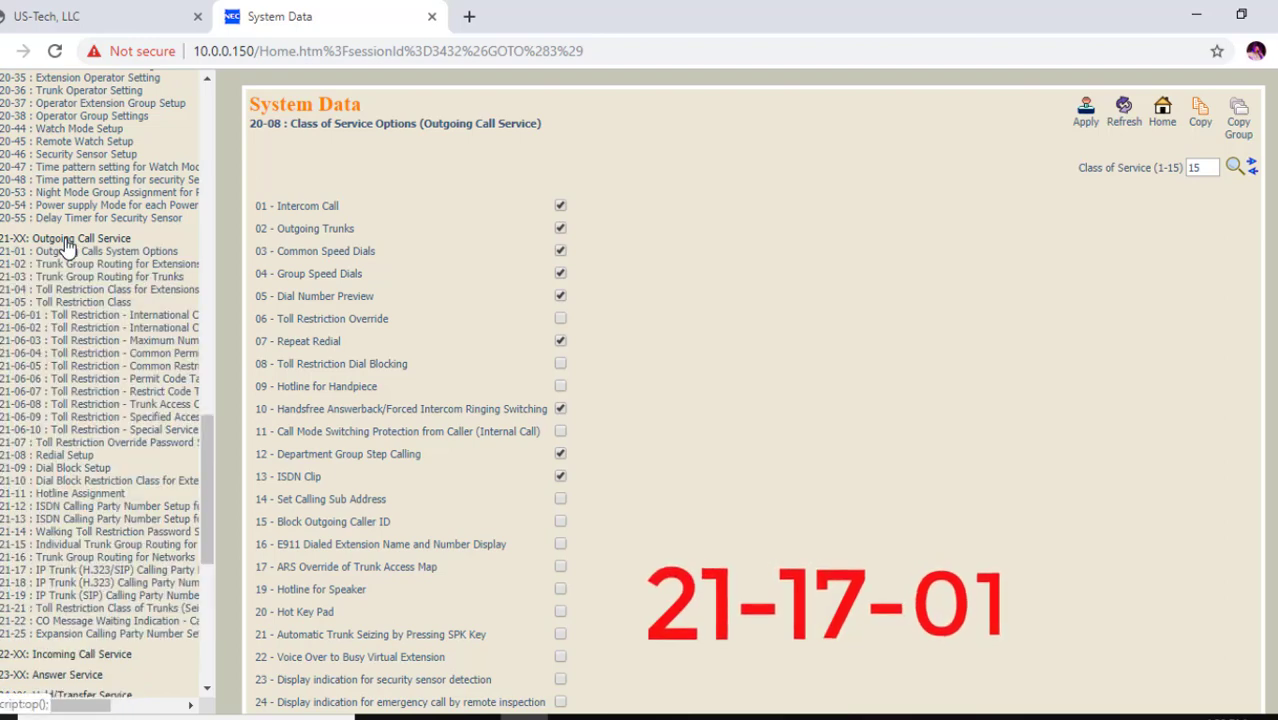
{"action": "left_click", "coordinate": [66, 570]}
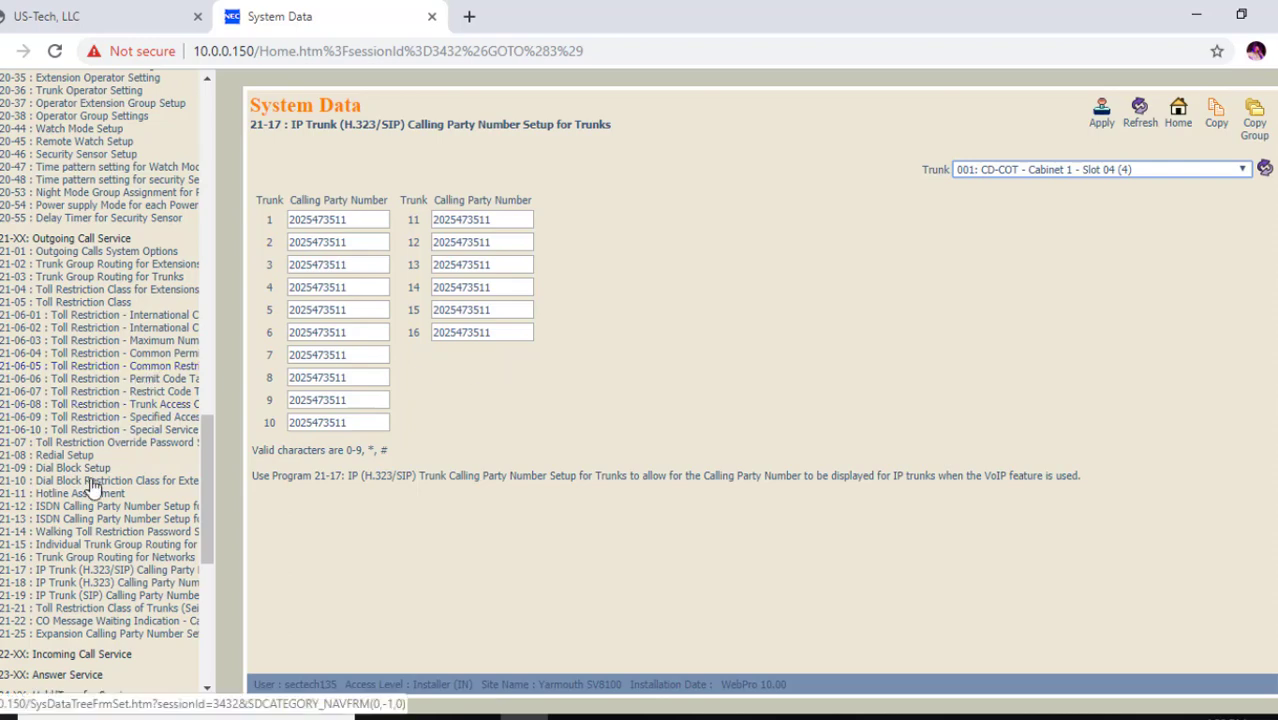
{"action": "left_click", "coordinate": [55, 598]}
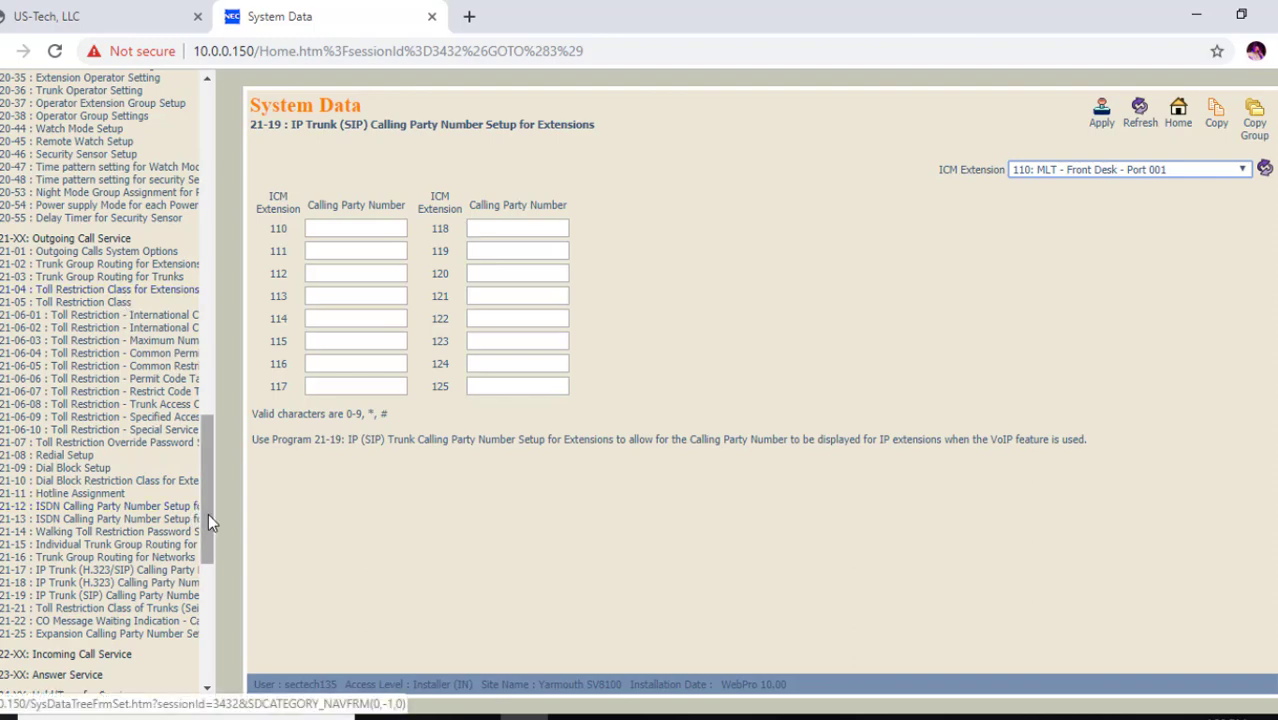
Check the incoming trunk types in program 22-02, Incoming Call Trunk Setup, including those of the trunks from 011 onward
{"action": "left_click_drag", "start_coordinate": [209, 513], "coordinate": [211, 584]}
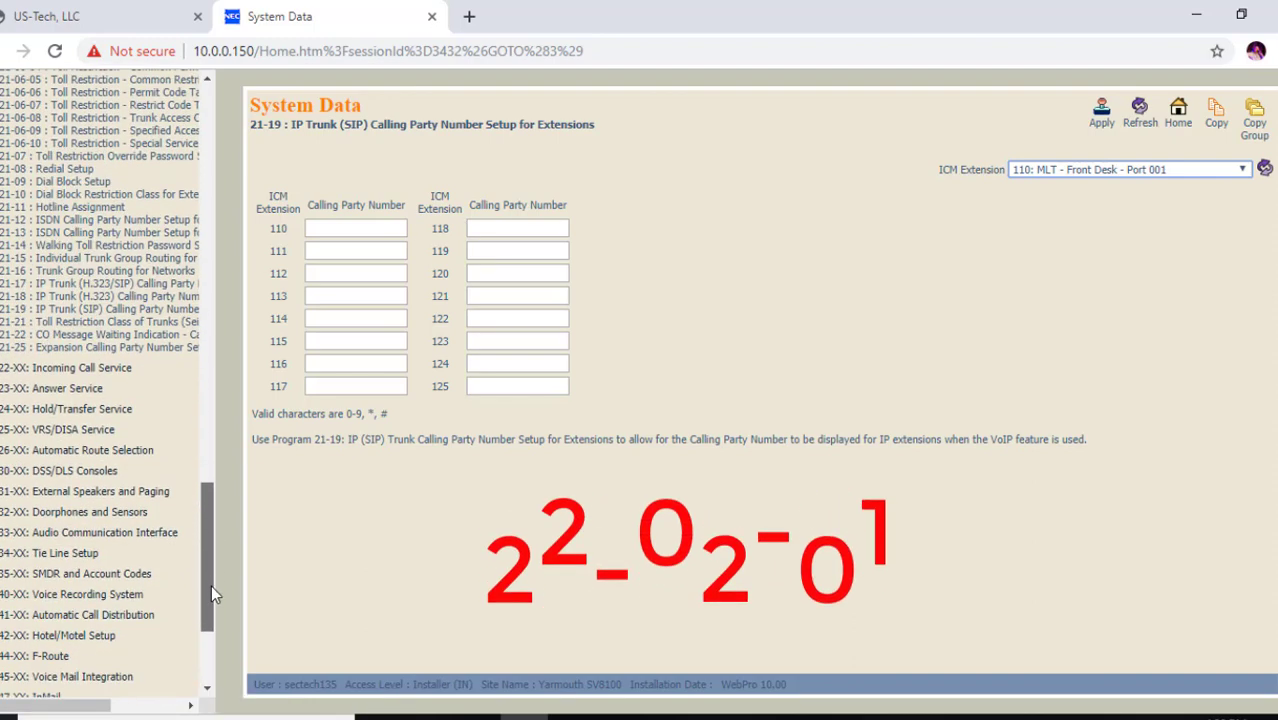
{"action": "left_click", "coordinate": [62, 353]}
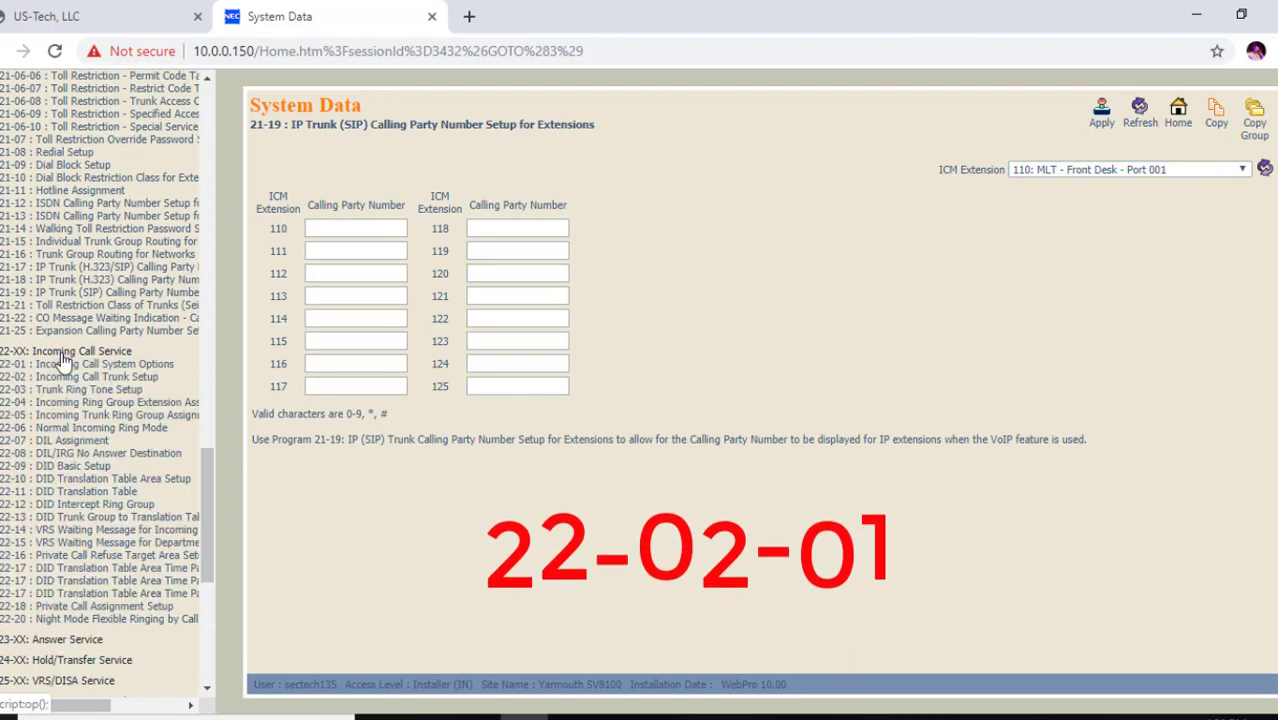
{"action": "left_click", "coordinate": [68, 380]}
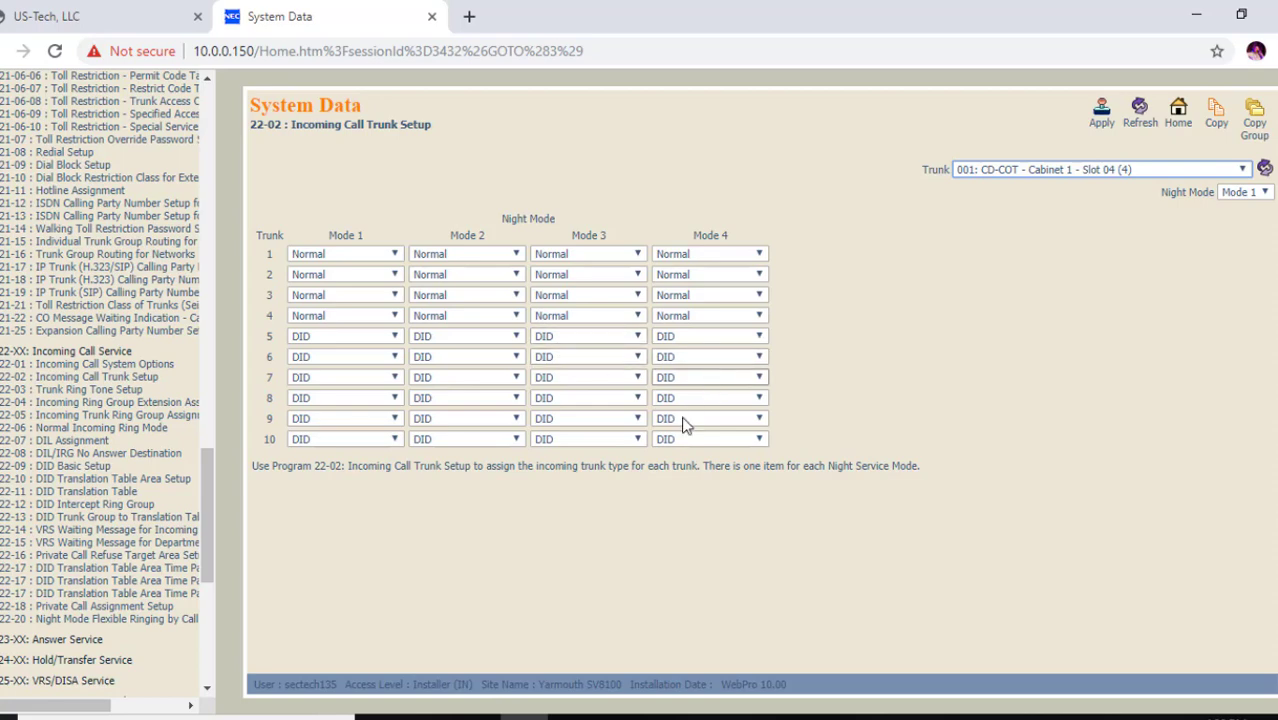
{"action": "left_click", "coordinate": [1244, 170]}
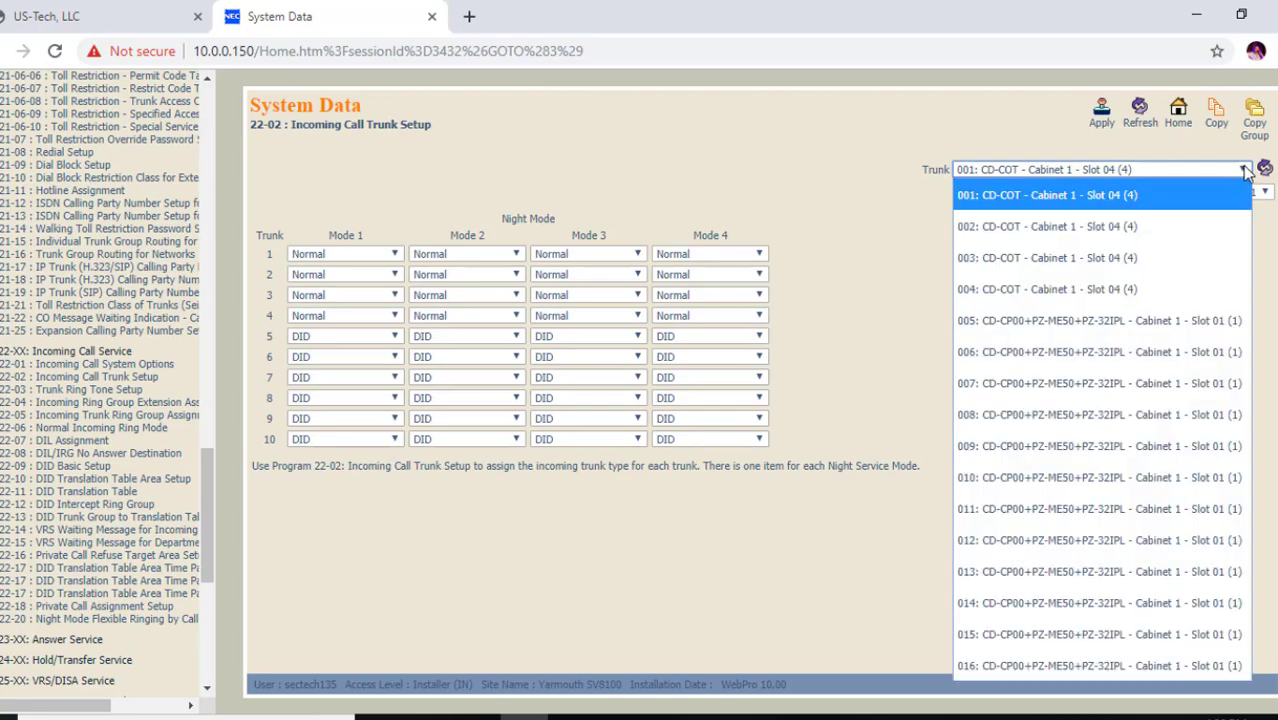
{"action": "left_click", "coordinate": [1030, 510]}
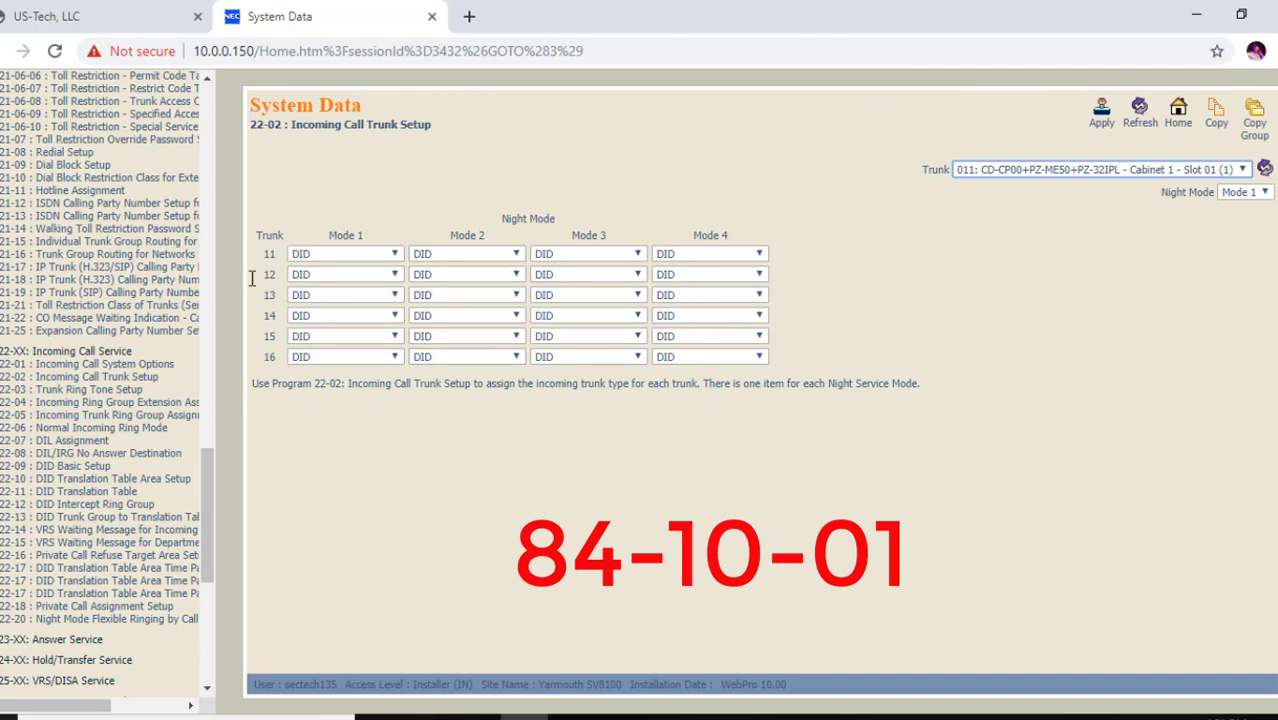
Review the ToS mode and Diffserve priority of each protocol in program 84-10, ToS Setup, under VoIP Hardware Setup
{"action": "left_click_drag", "start_coordinate": [215, 485], "coordinate": [214, 609]}
{"action": "left_click", "coordinate": [62, 619]}
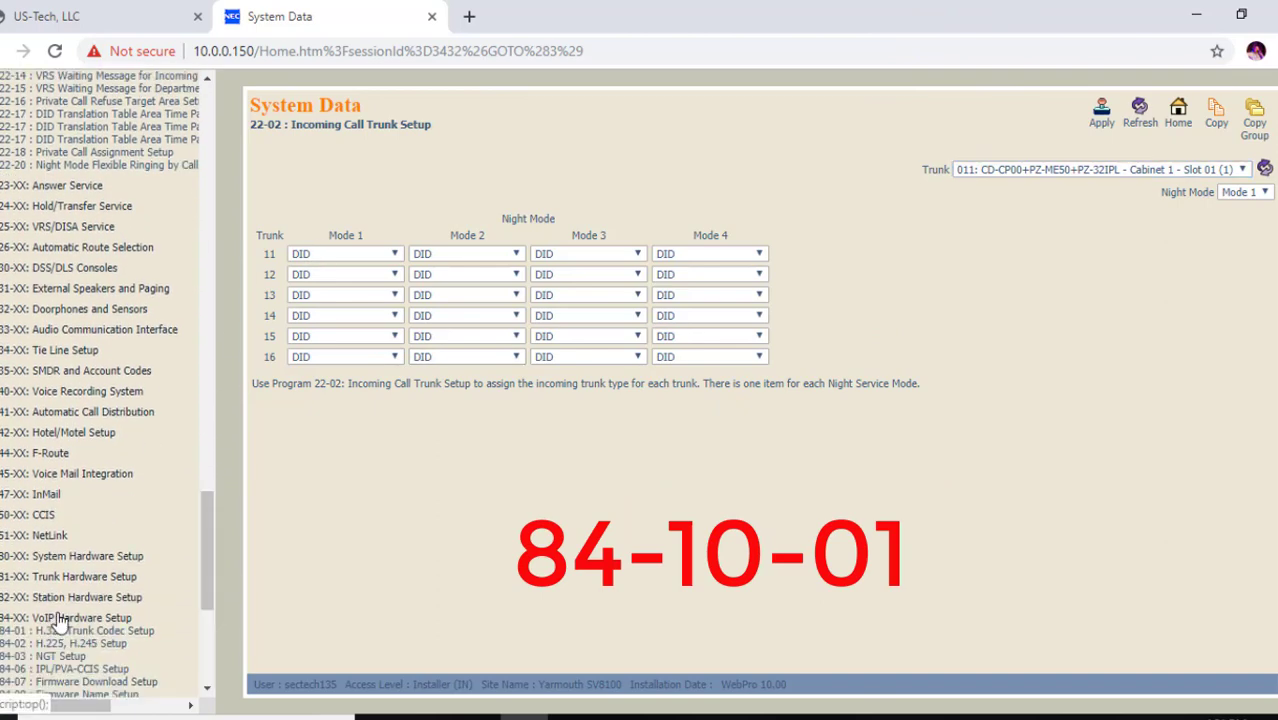
{"action": "left_click_drag", "start_coordinate": [215, 567], "coordinate": [204, 612]}
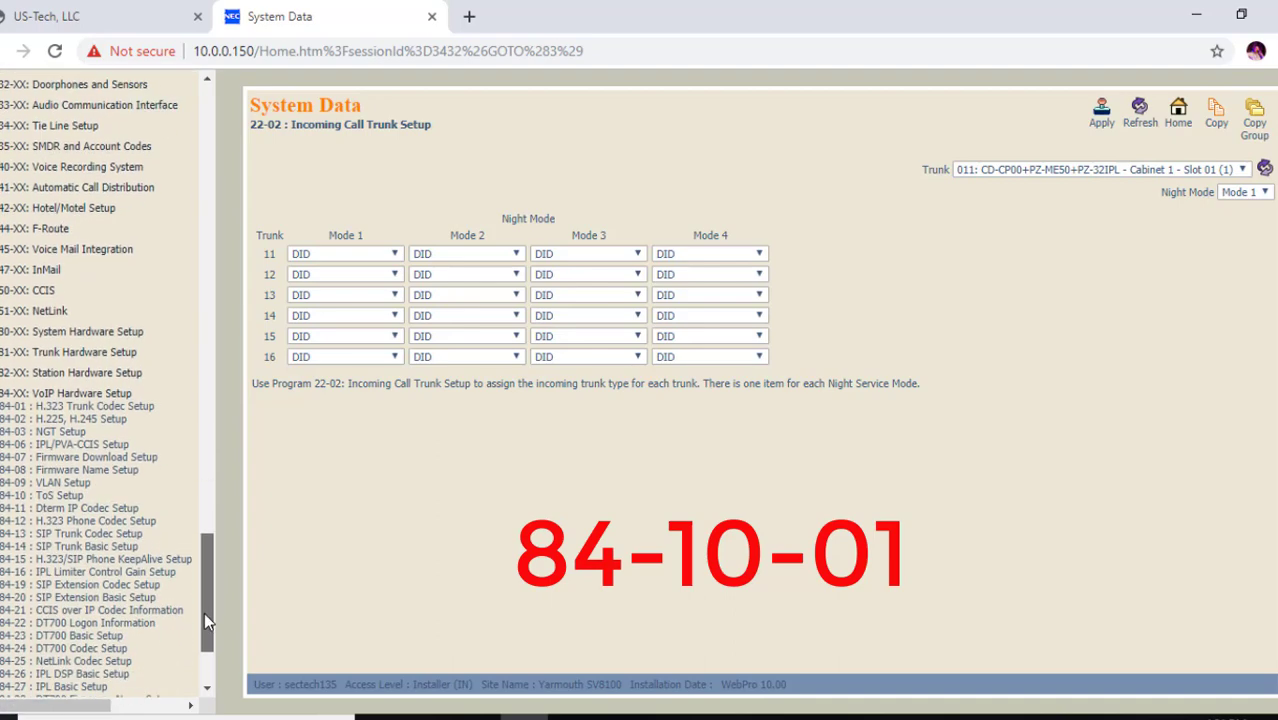
{"action": "left_click", "coordinate": [66, 491]}
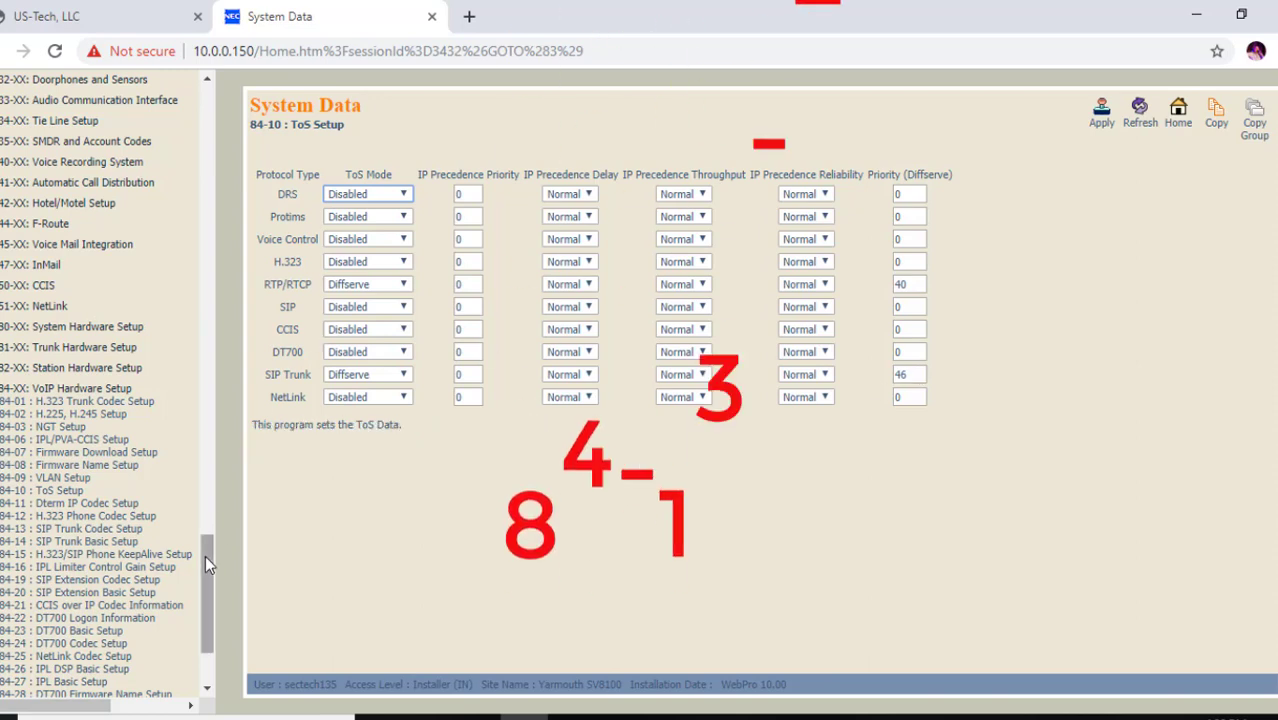
In program 84-13, SIP Trunk Codec Setup, choose G.711_PT as the audio capability priority and RFC2833 as the DTMF relay mode
{"action": "left_click", "coordinate": [87, 530]}
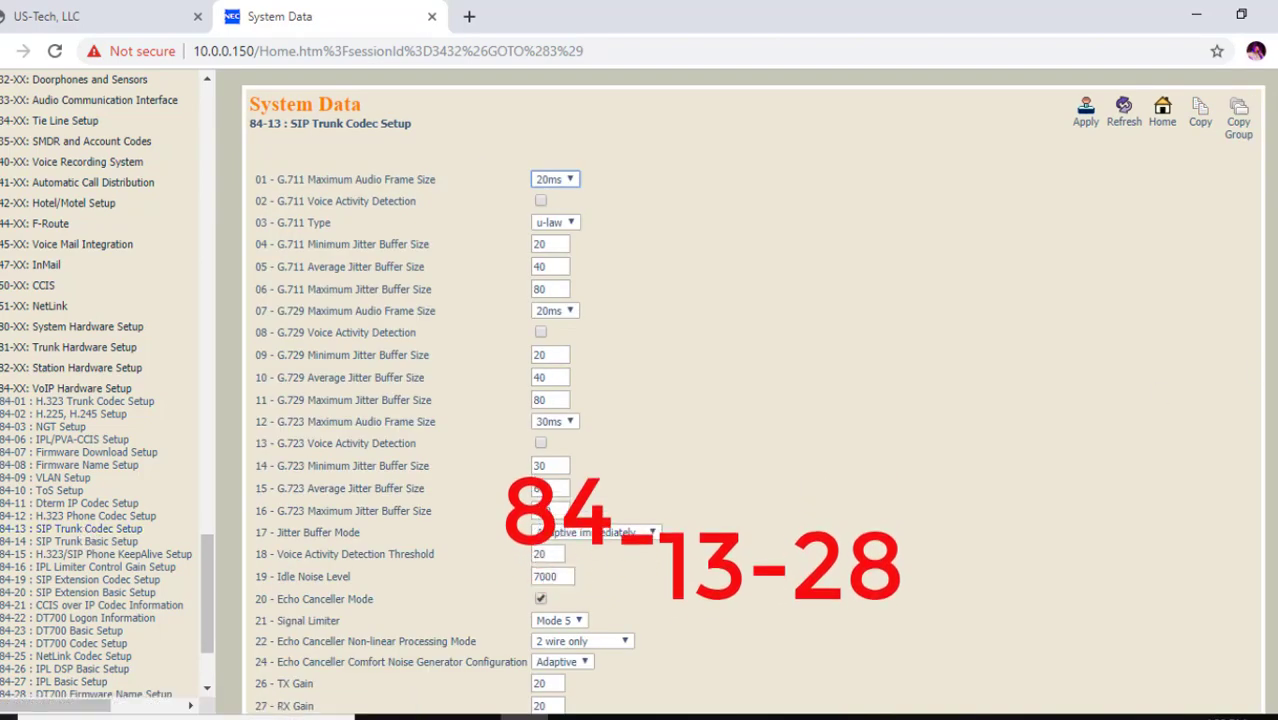
{"action": "scroll", "coordinate": [916, 323], "scroll_direction": "down", "scroll_amount": 6}
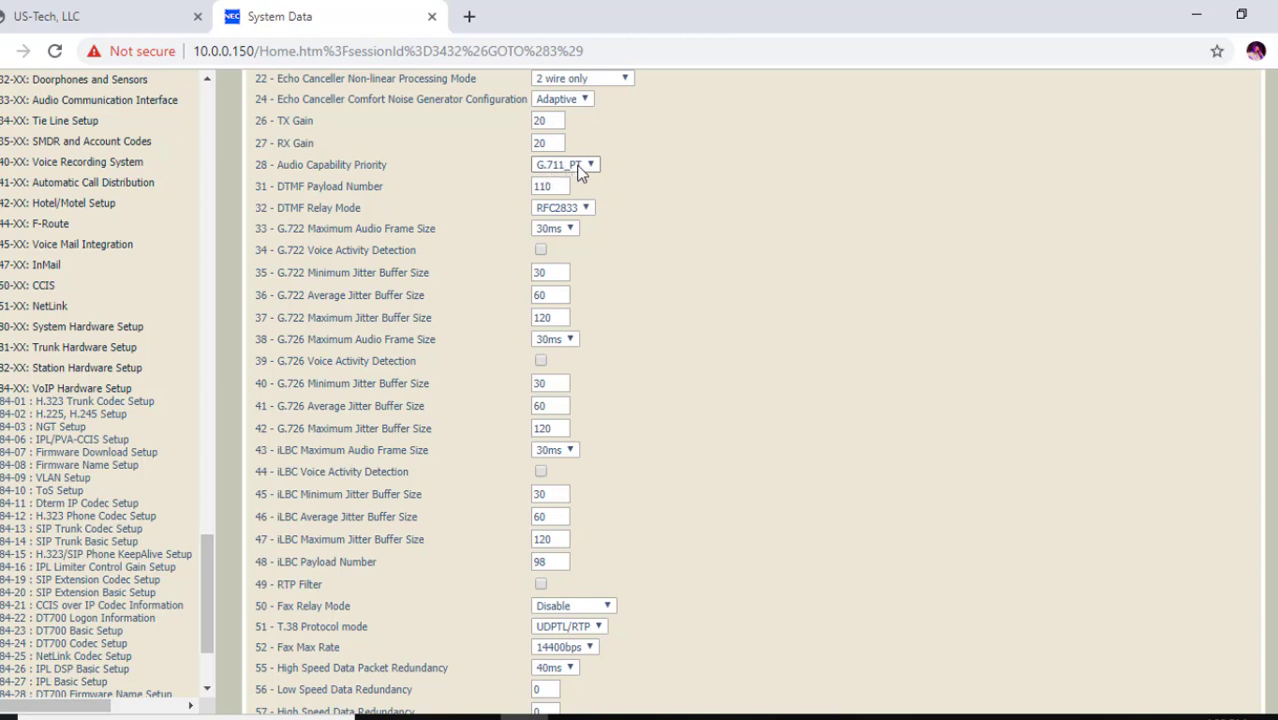
{"action": "left_click", "coordinate": [592, 165]}
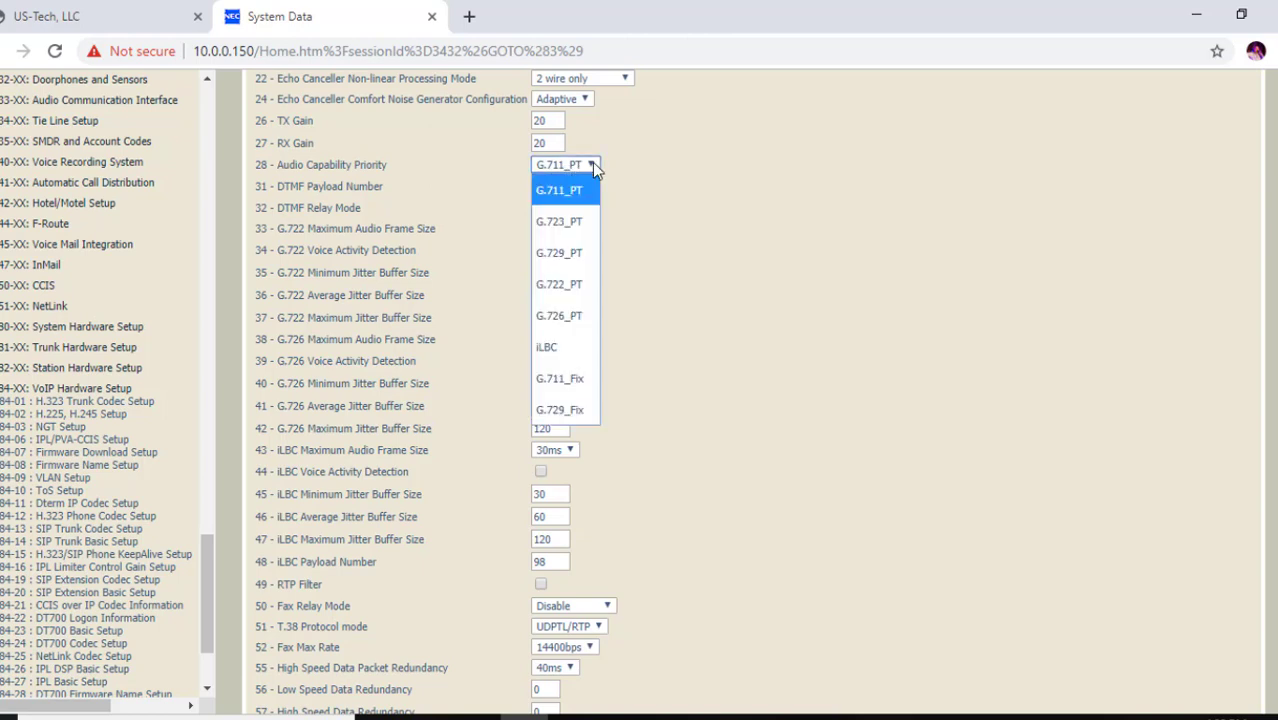
{"action": "left_click", "coordinate": [560, 189]}
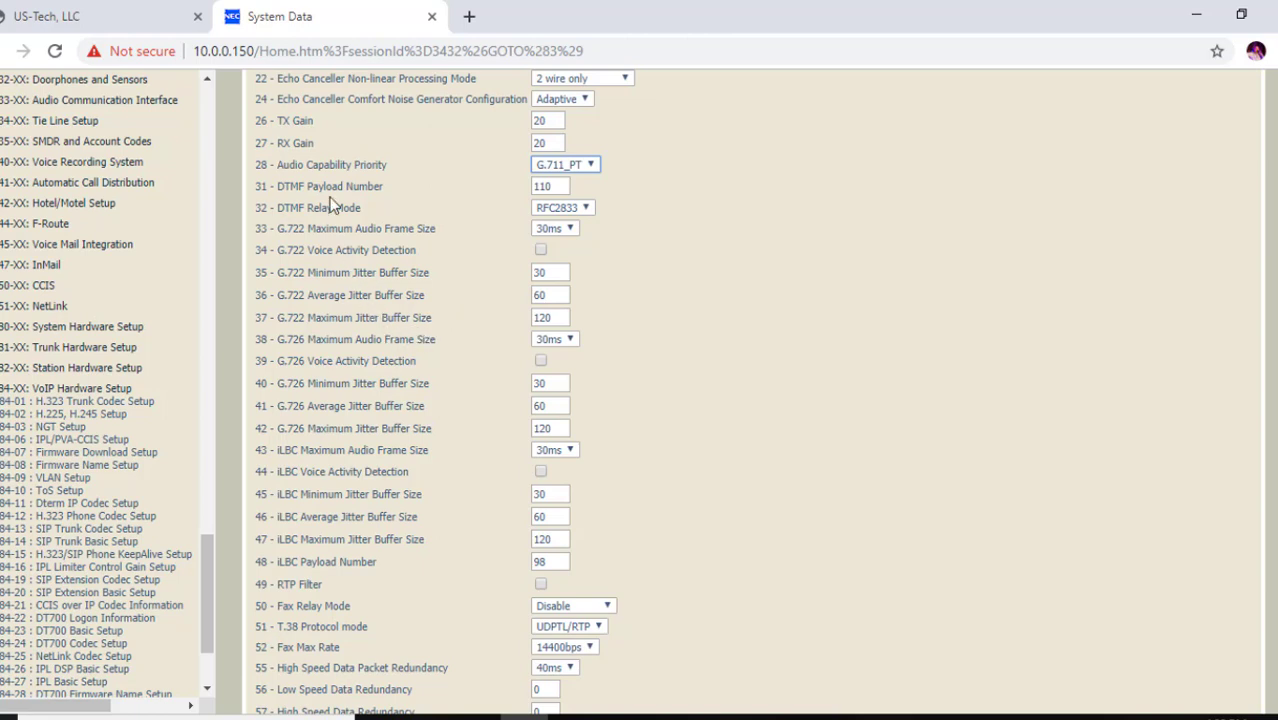
{"action": "left_click", "coordinate": [588, 207]}
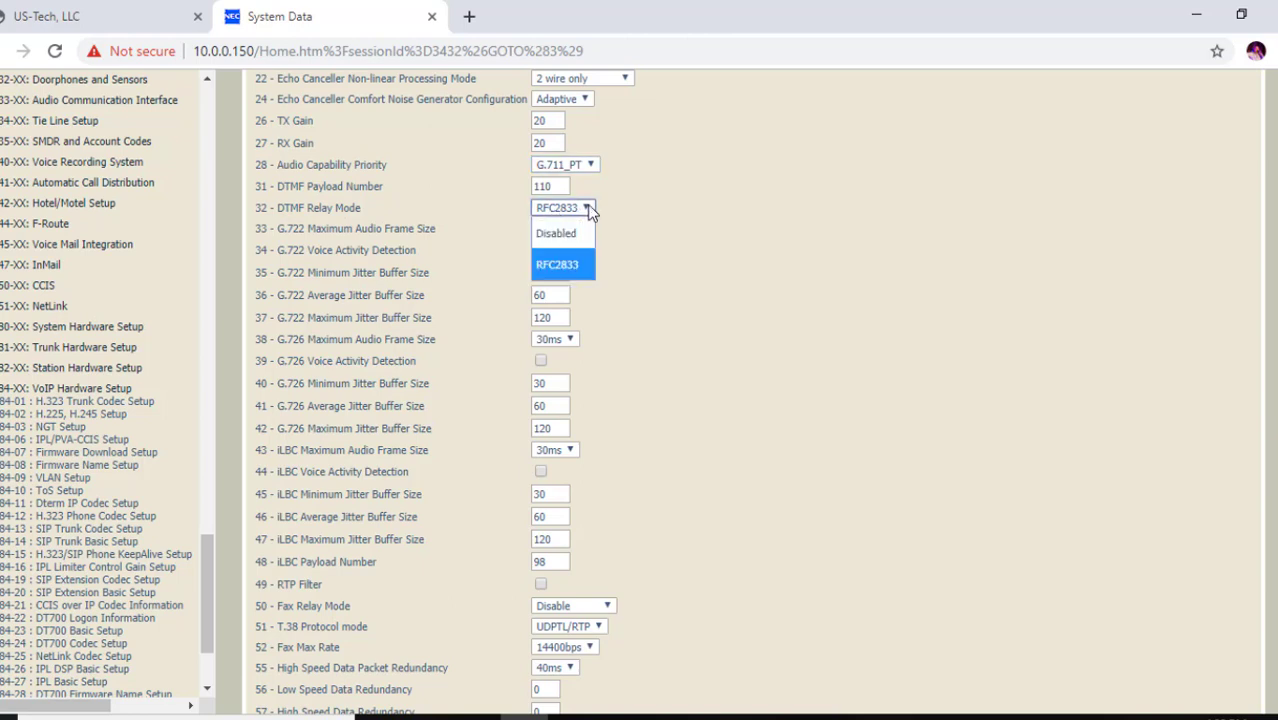
{"action": "left_click", "coordinate": [563, 268]}
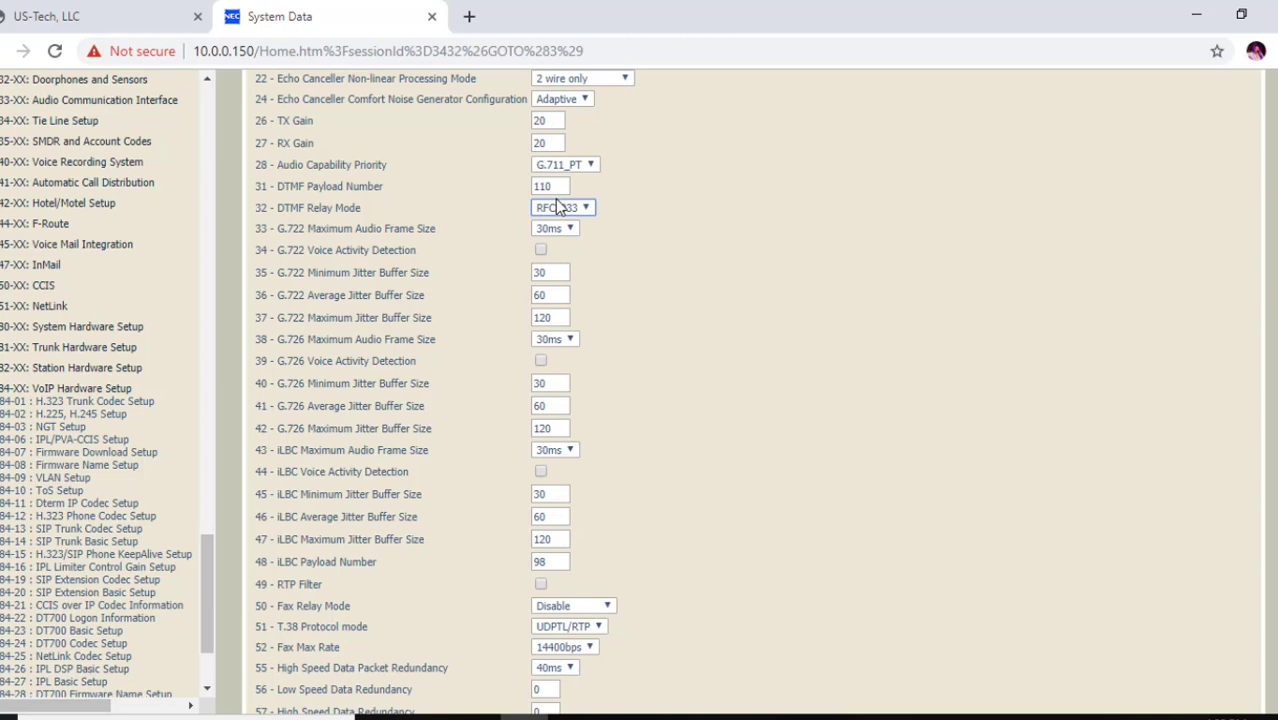
Choose SIP UA Domain for the URL/TO Header Information in program 84-14, SIP Trunk Basic Setup
{"action": "left_click", "coordinate": [83, 543]}
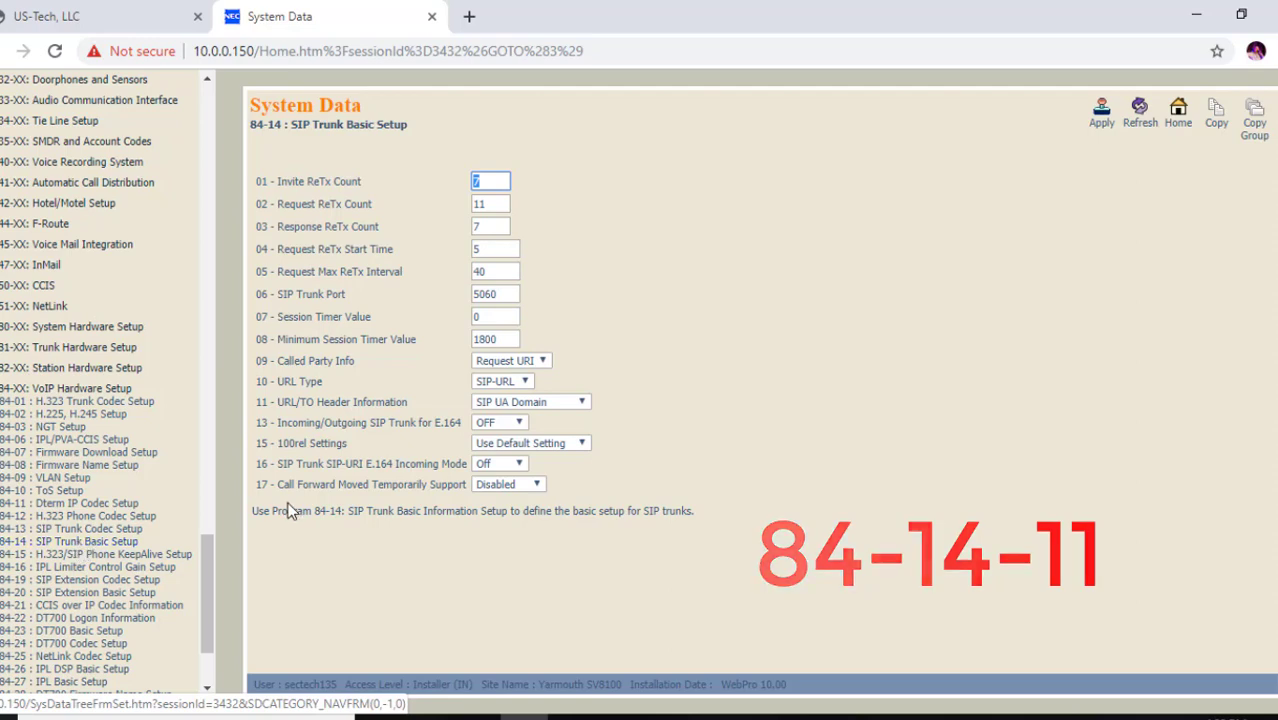
{"action": "left_click", "coordinate": [582, 403]}
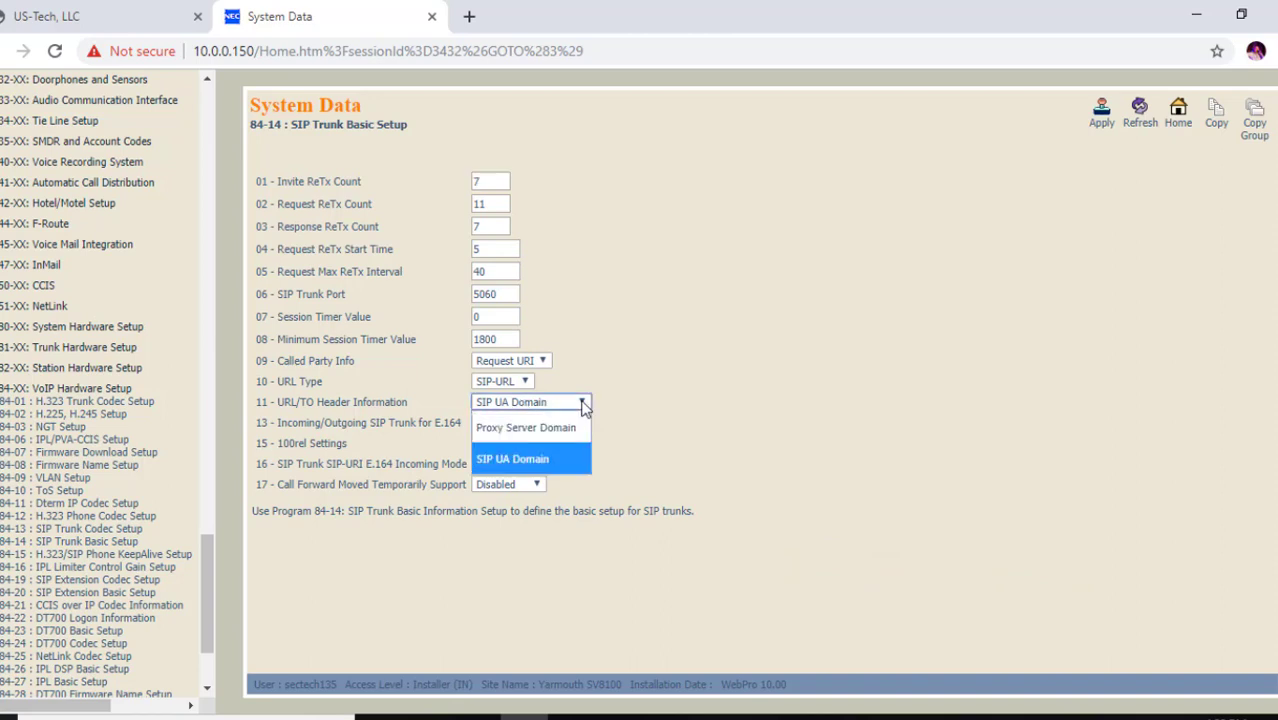
{"action": "left_click", "coordinate": [508, 458]}
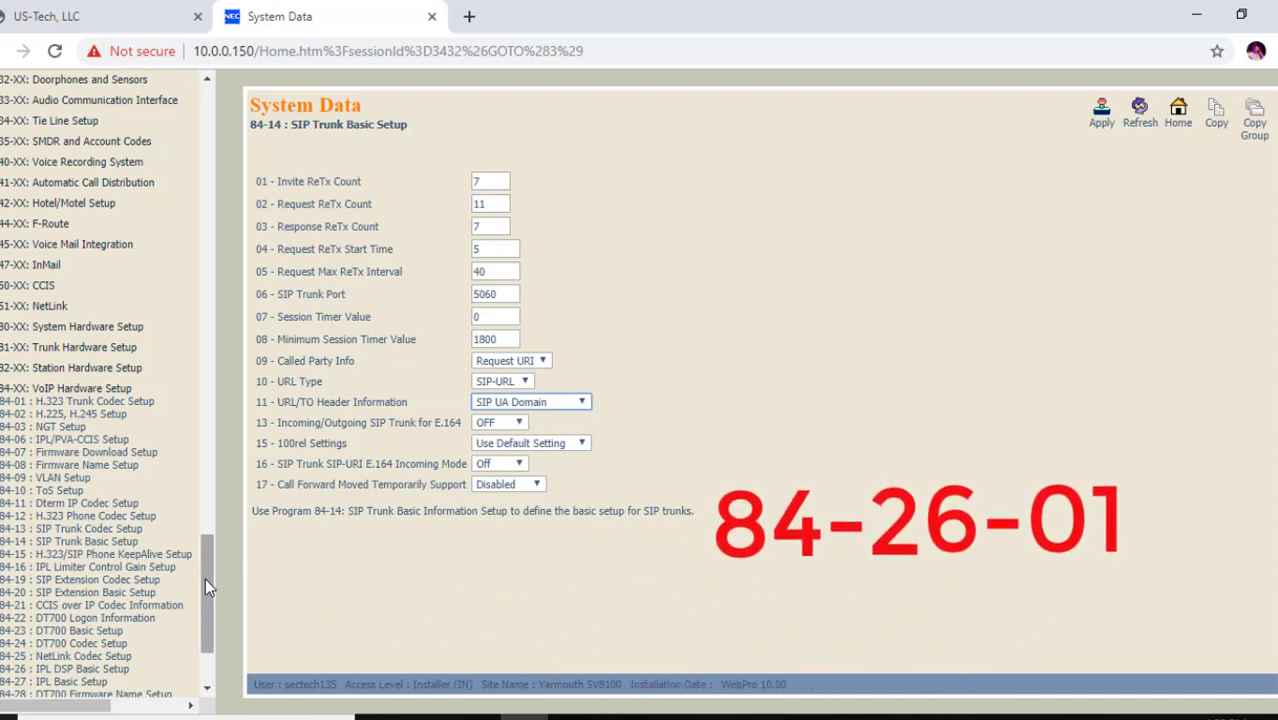
Check the VoIP gateway IP addresses in program 84-26, IPL DSP Basic Setup, against the IPL network settings in program 10-12
{"action": "left_click", "coordinate": [68, 669]}
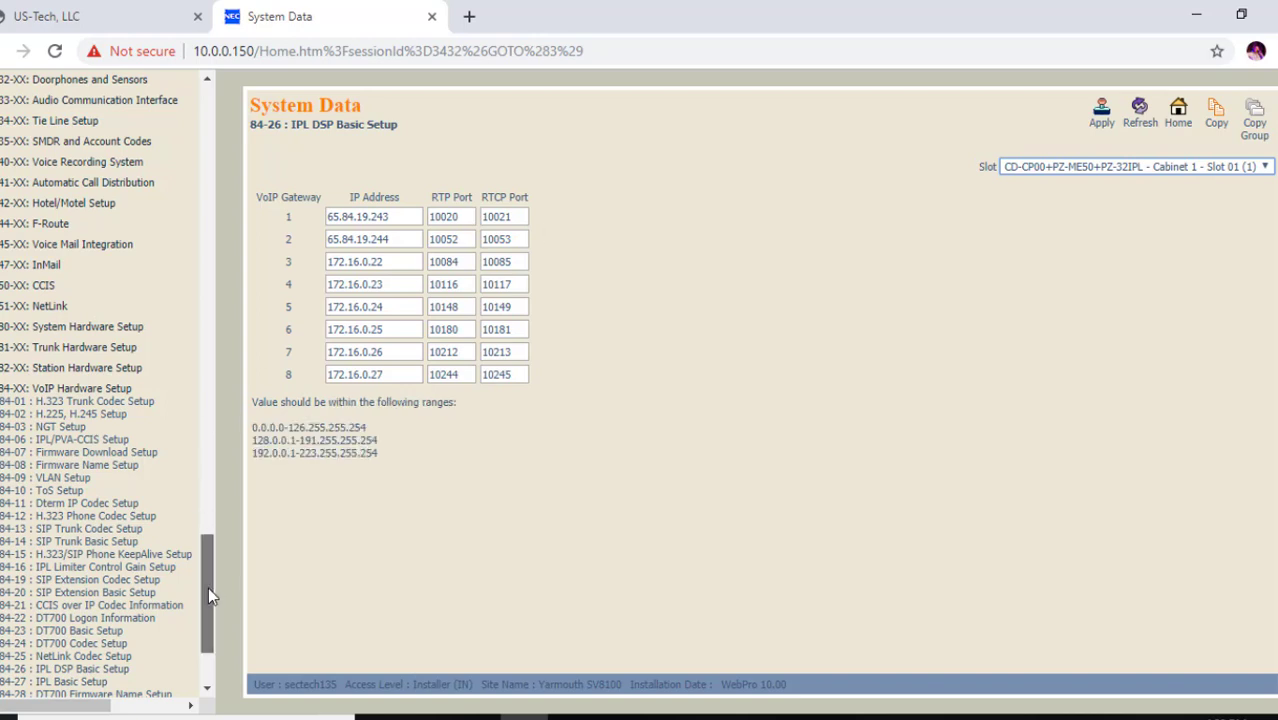
{"action": "left_click_drag", "start_coordinate": [208, 597], "coordinate": [209, 129]}
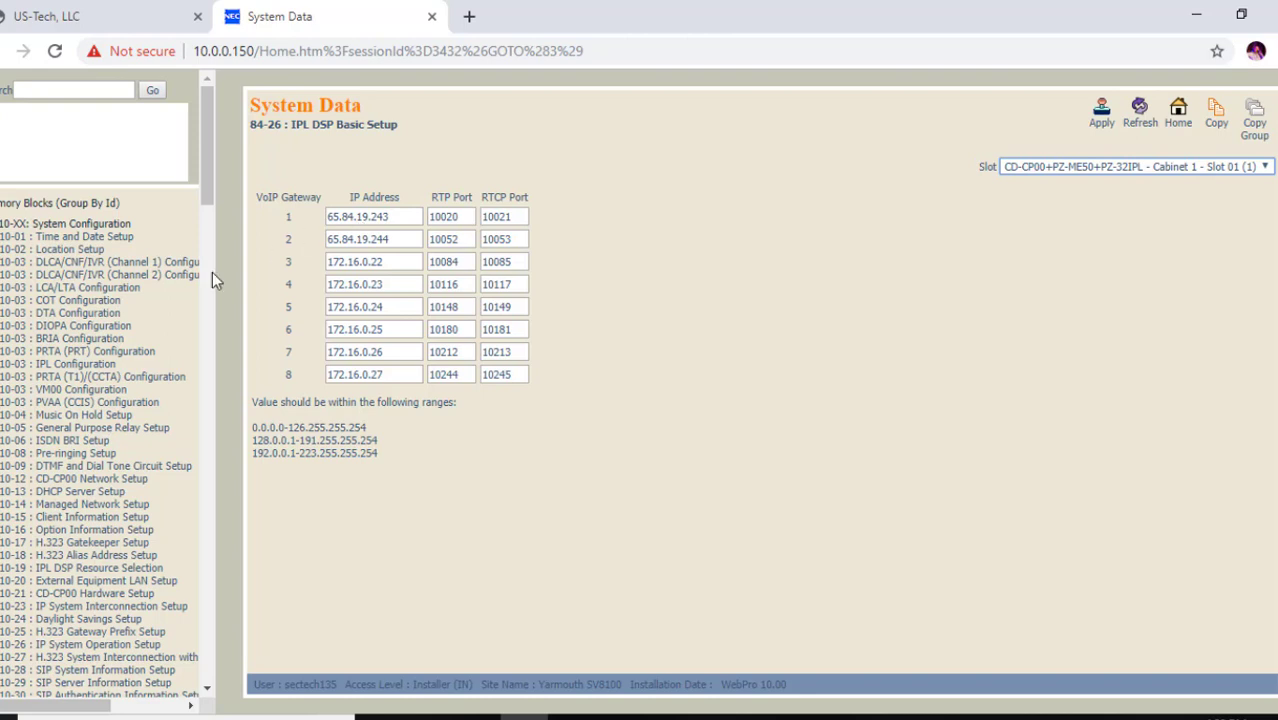
{"action": "left_click", "coordinate": [80, 483]}
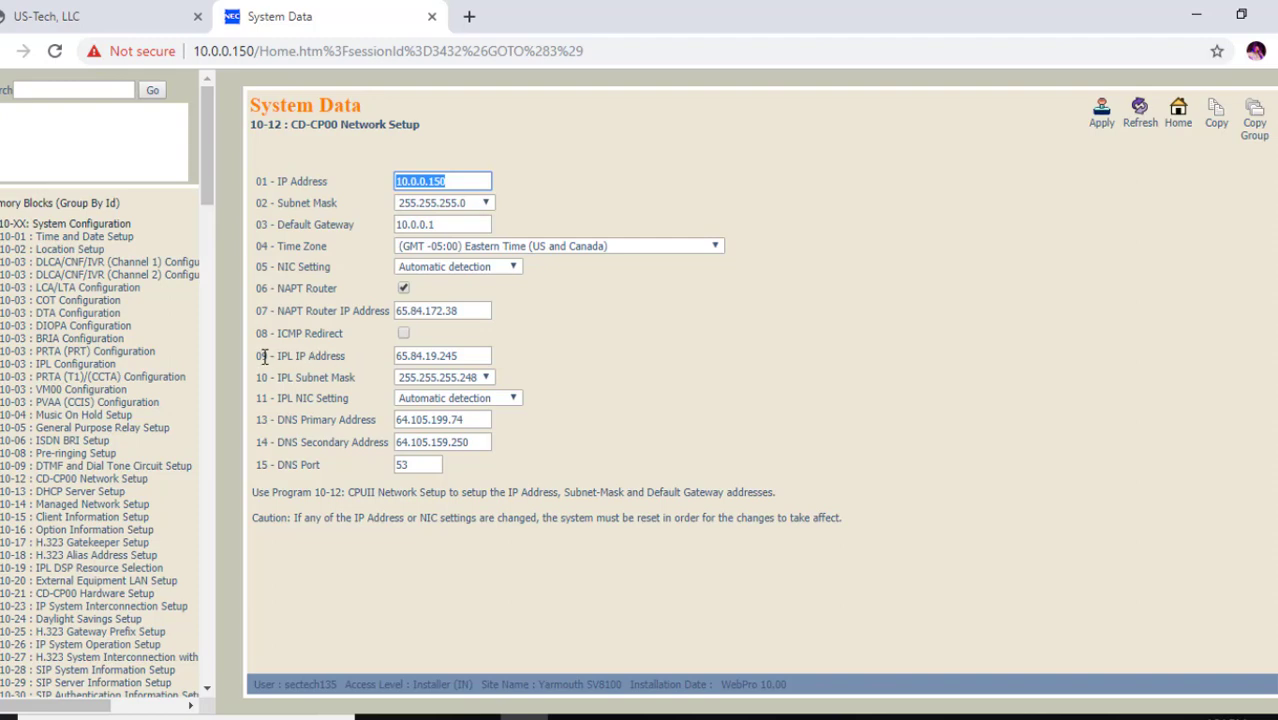
Return to program 84-26, IPL DSP Basic Setup, under VoIP Hardware Setup
{"action": "left_click_drag", "start_coordinate": [206, 172], "coordinate": [225, 613]}
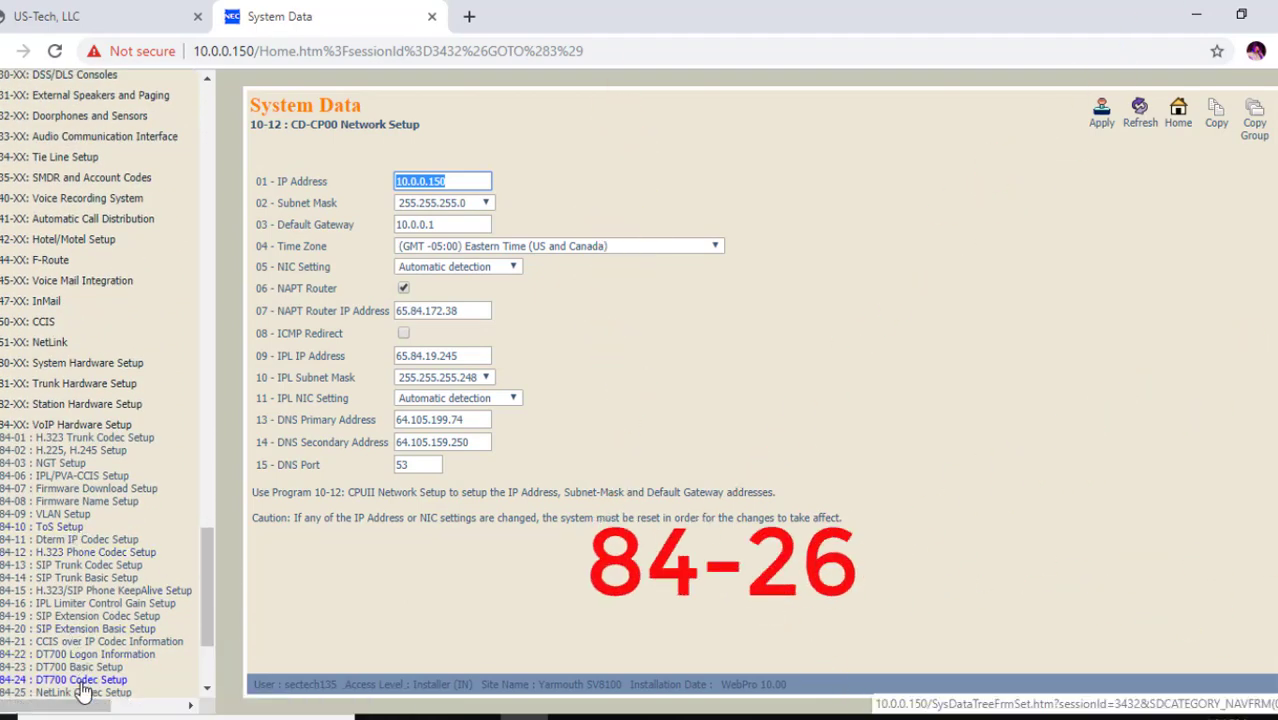
{"action": "left_click_drag", "start_coordinate": [205, 628], "coordinate": [207, 644]}
{"action": "left_click", "coordinate": [100, 633]}
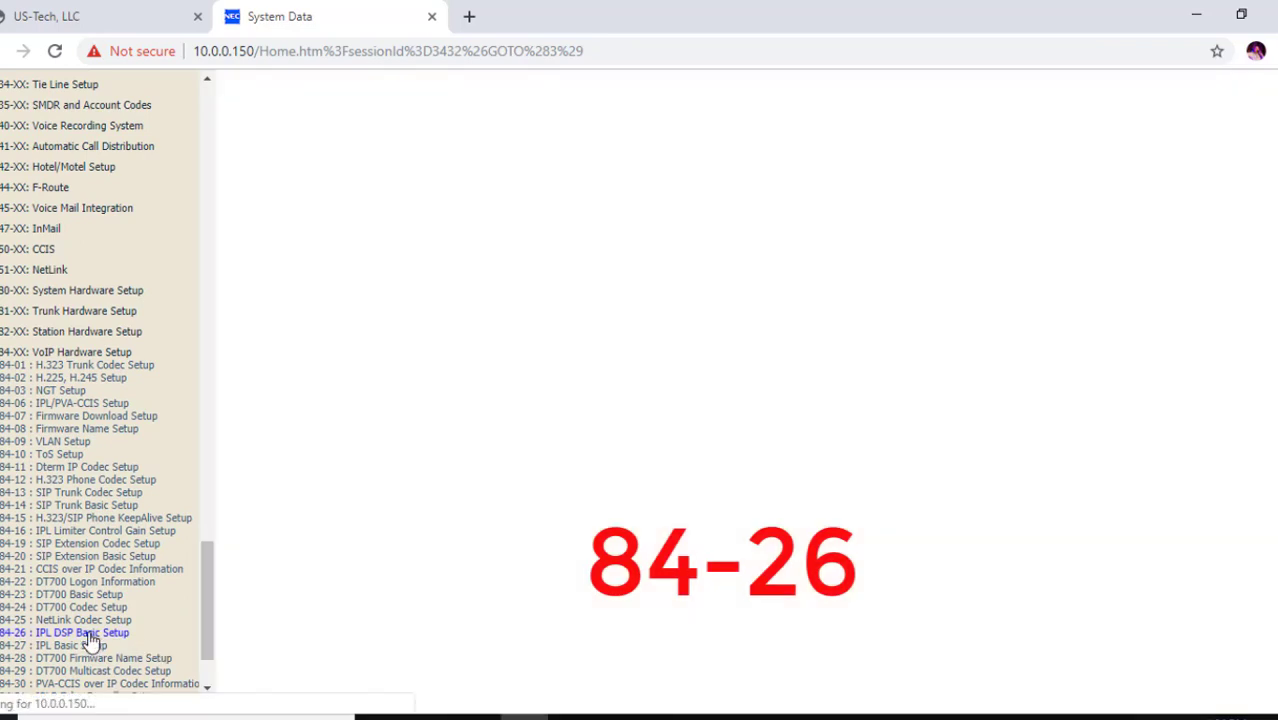